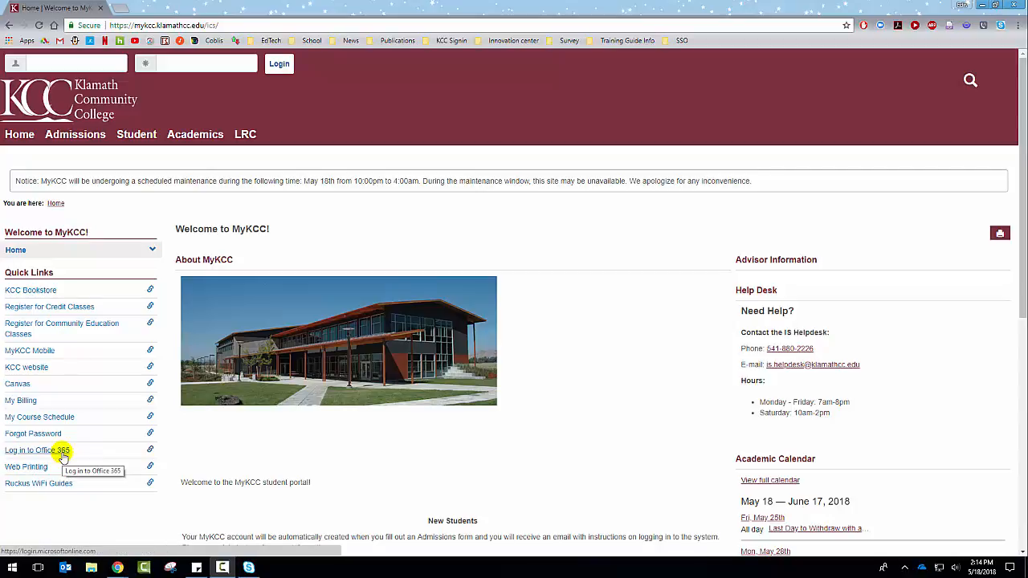
Step: Open Office 365 from the MyKCC portal's quick links and launch Sway
left_click(63, 456)
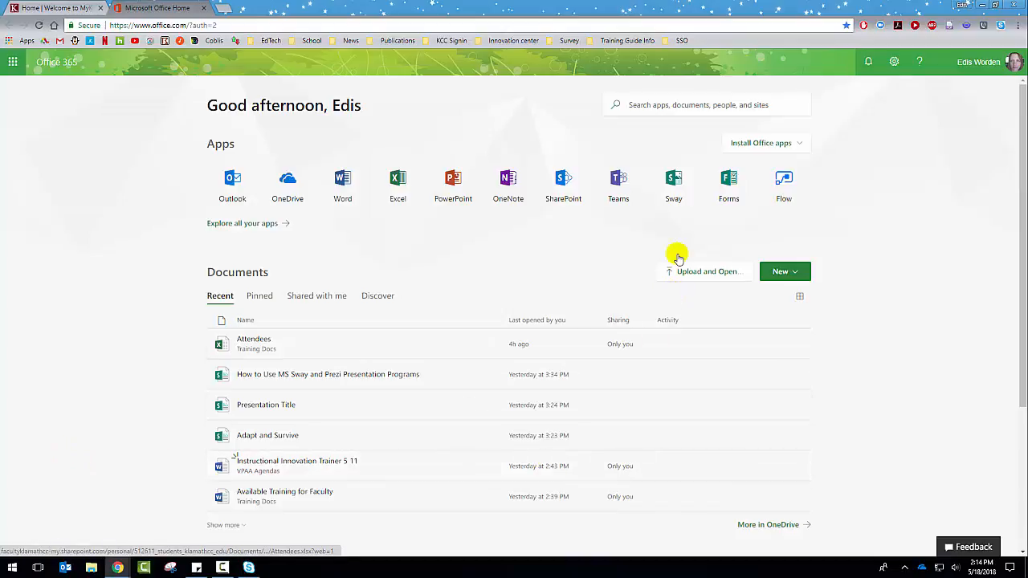
left_click(670, 195)
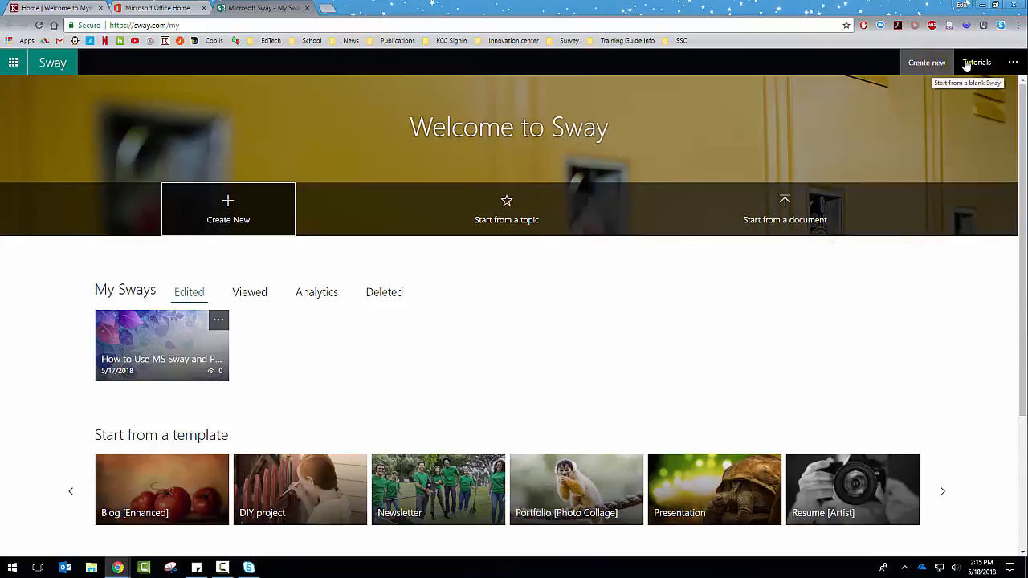
Step: Look over the Sway home page's additional options and the analytics for My Sways, returning to the edited Sways
left_click(1013, 63)
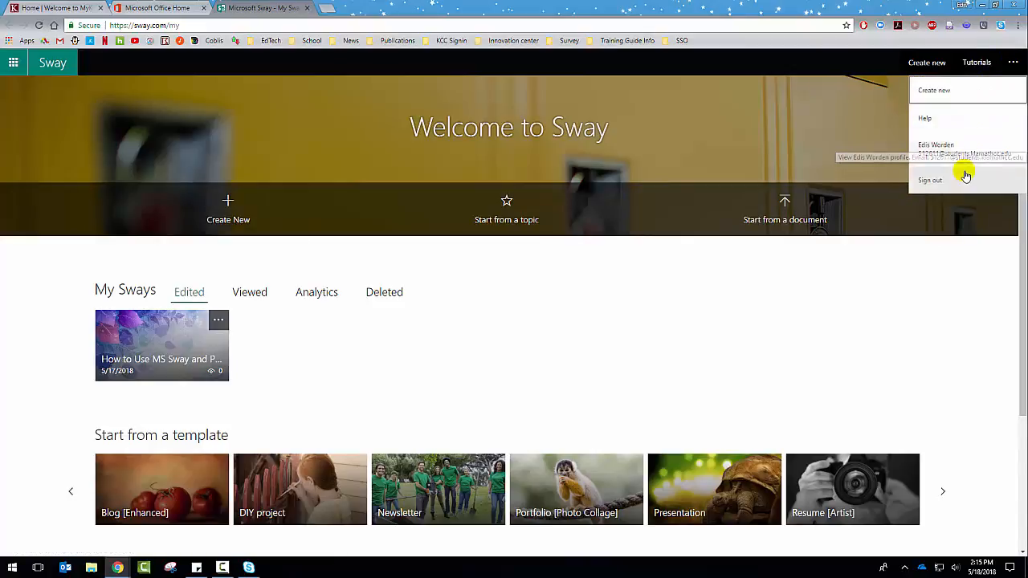
left_click(615, 314)
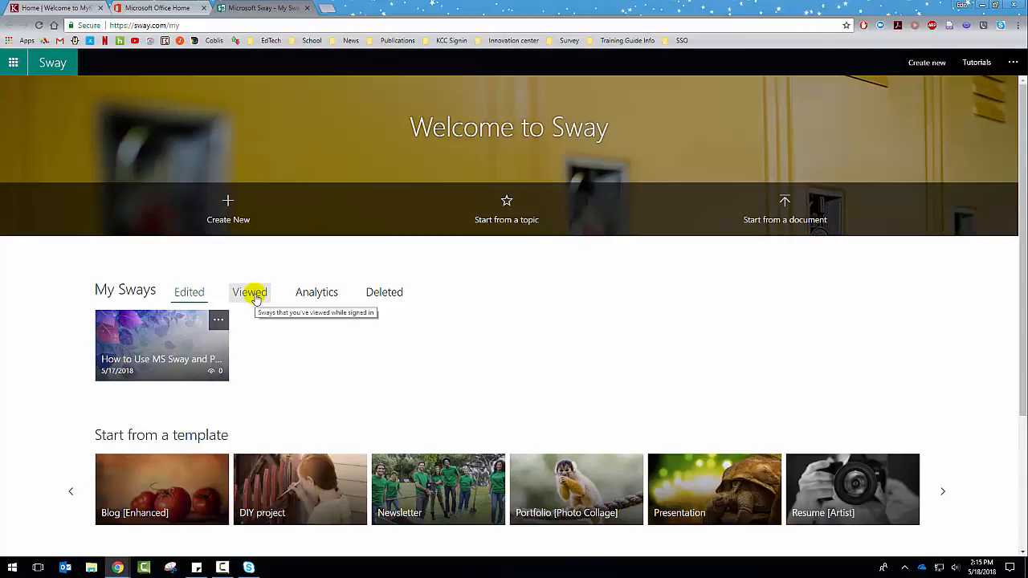
left_click(305, 299)
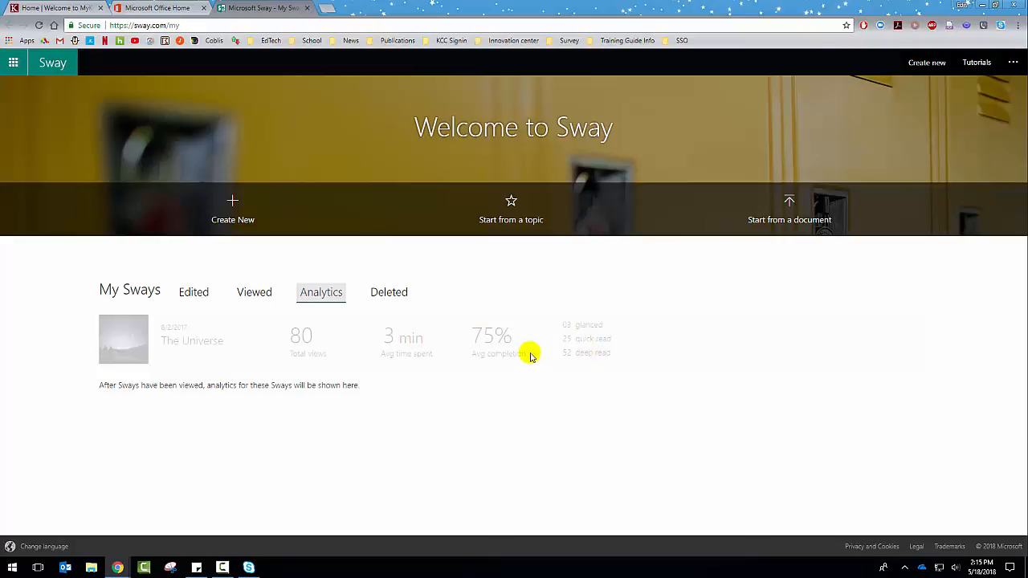
left_click(191, 299)
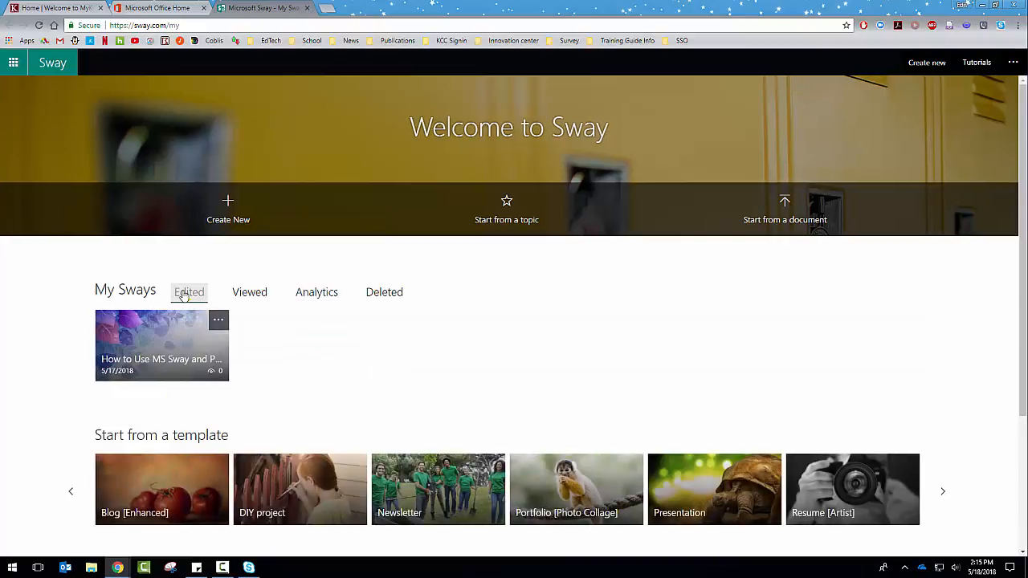
Step: Browse all the available Sway templates and return to the first set
scroll(266, 309, "down", 2)
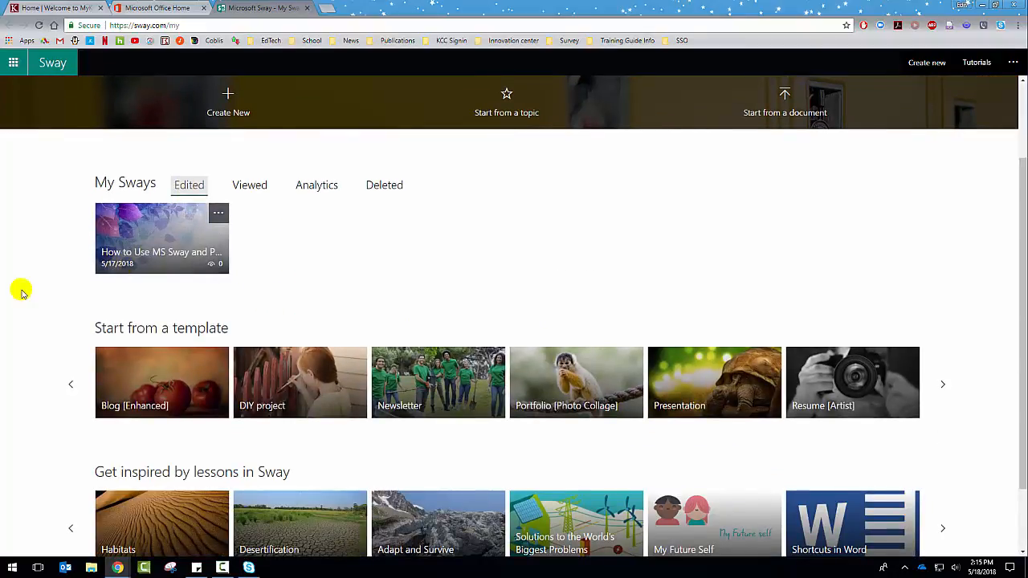
scroll(11, 290, "down", 2)
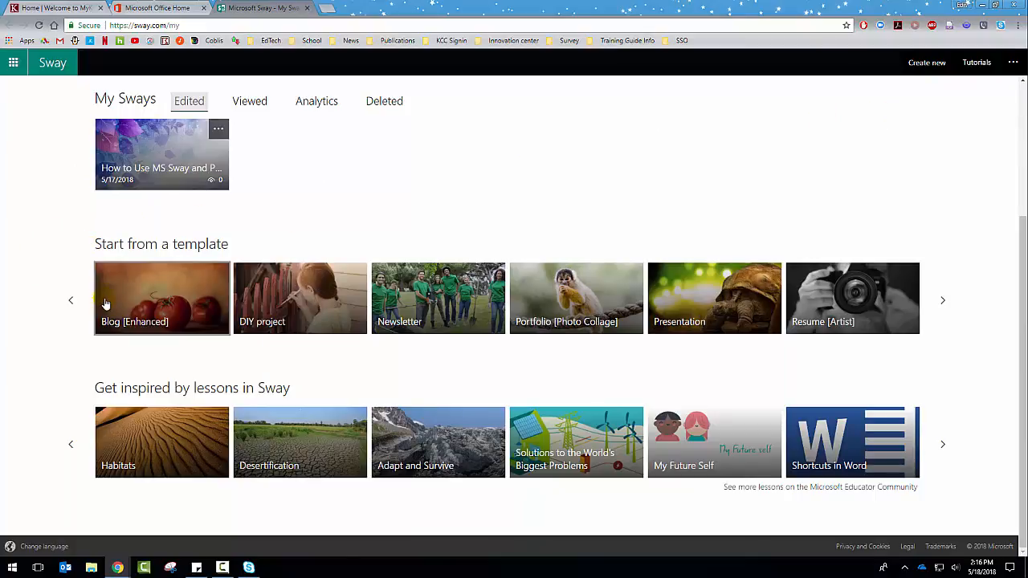
left_click(943, 300)
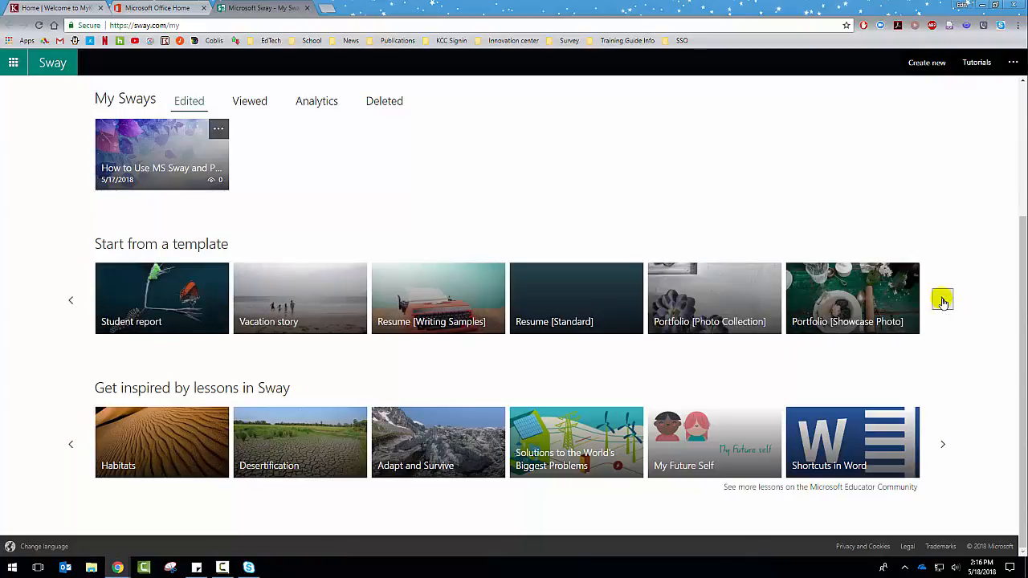
left_click(943, 300)
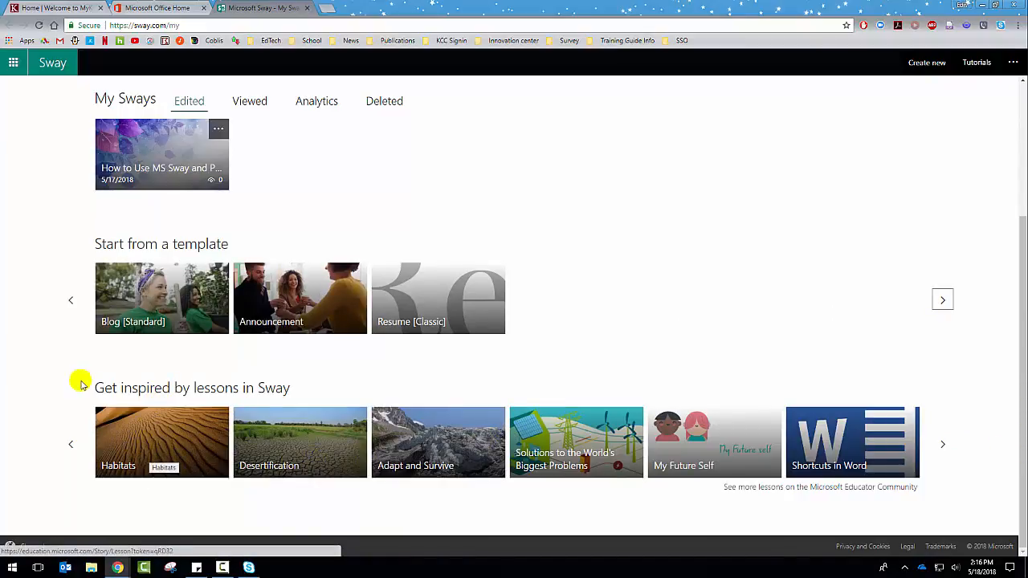
left_click(71, 300)
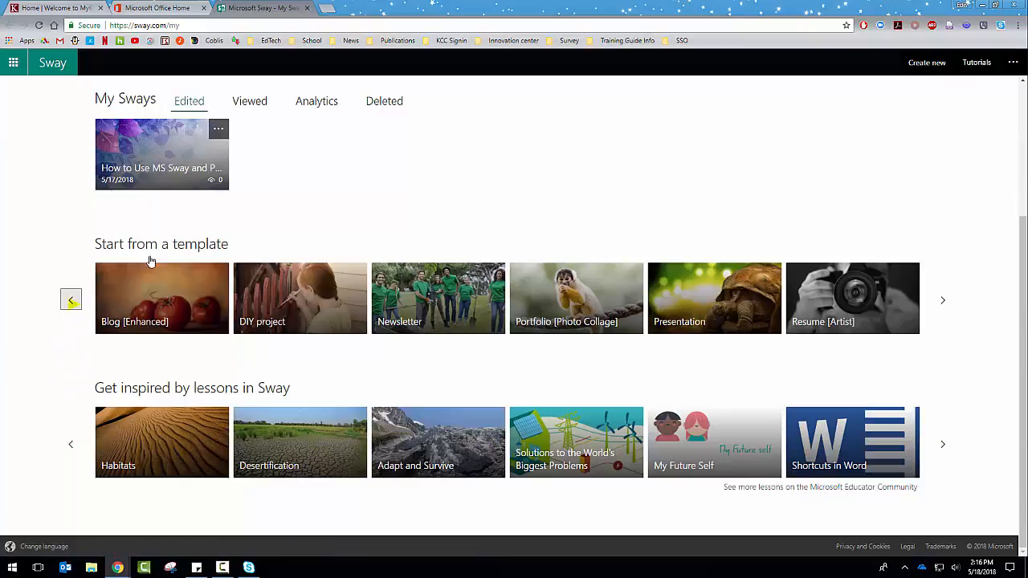
left_click(140, 169)
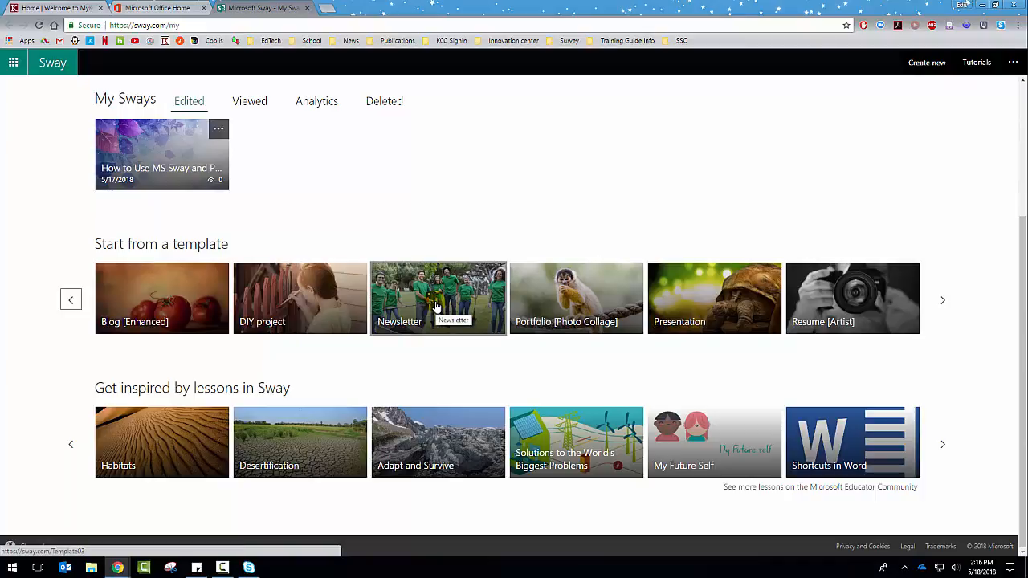
Step: Create a new blank Sway and look over its additional options
scroll(274, 357, "up", 3)
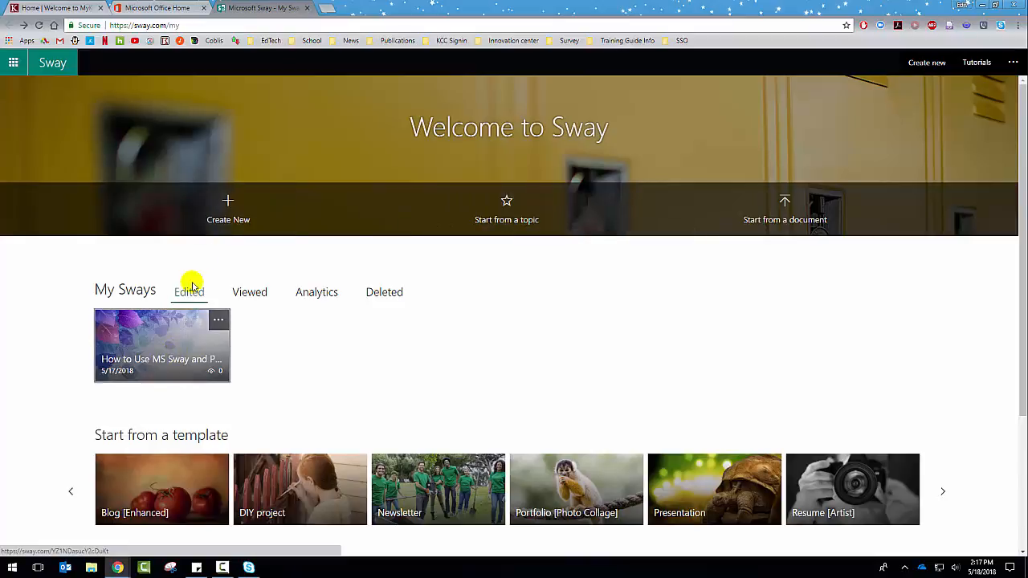
left_click(224, 212)
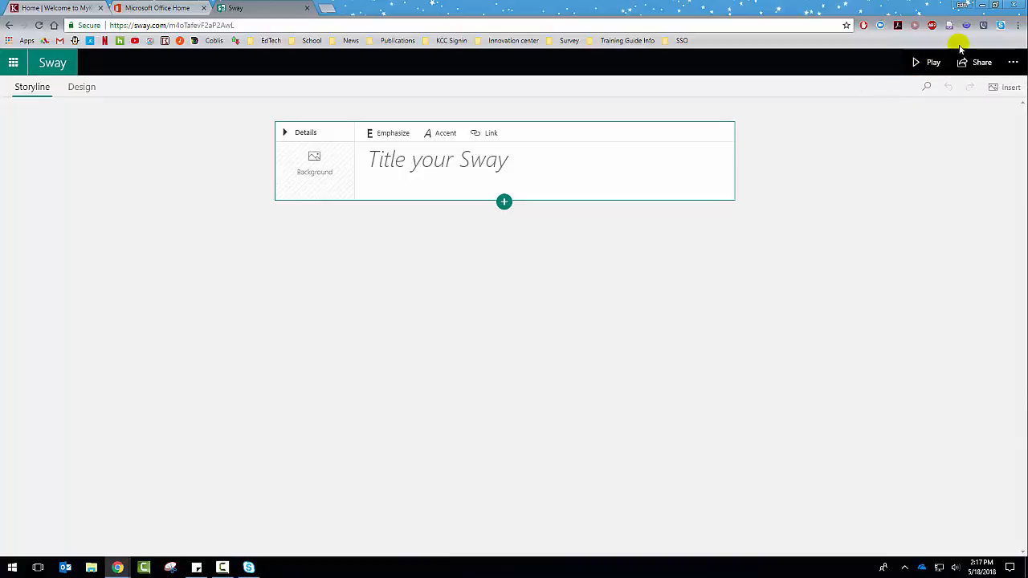
left_click(1012, 64)
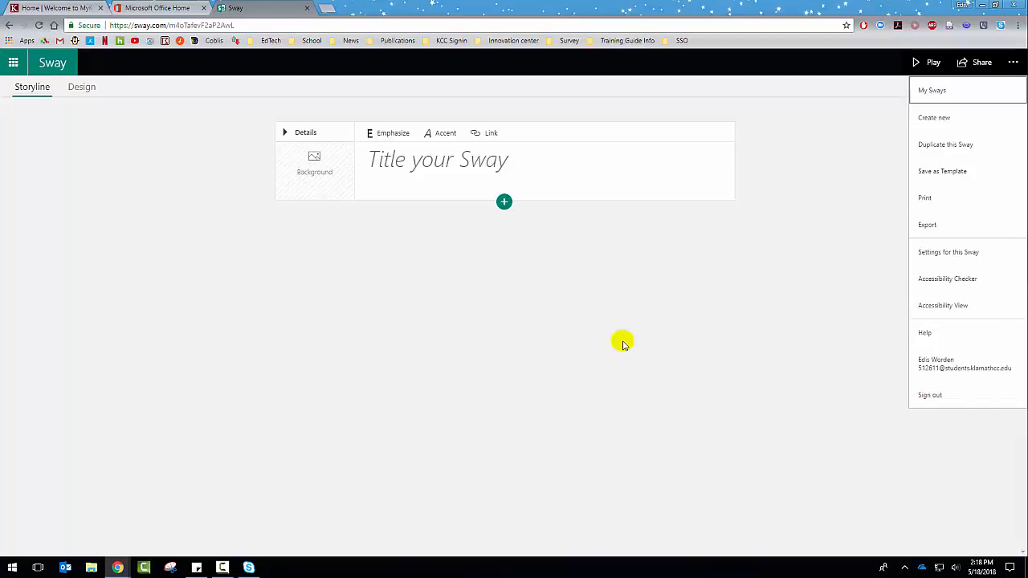
left_click(587, 344)
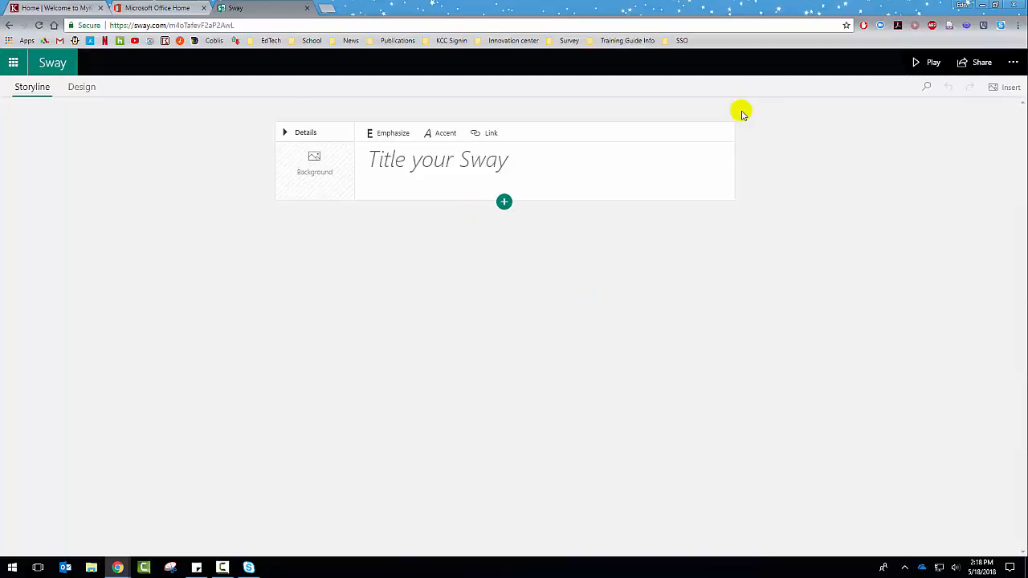
Step: Search for "Badger" images and set the badger under green leaves as the title card's background
left_click(282, 174)
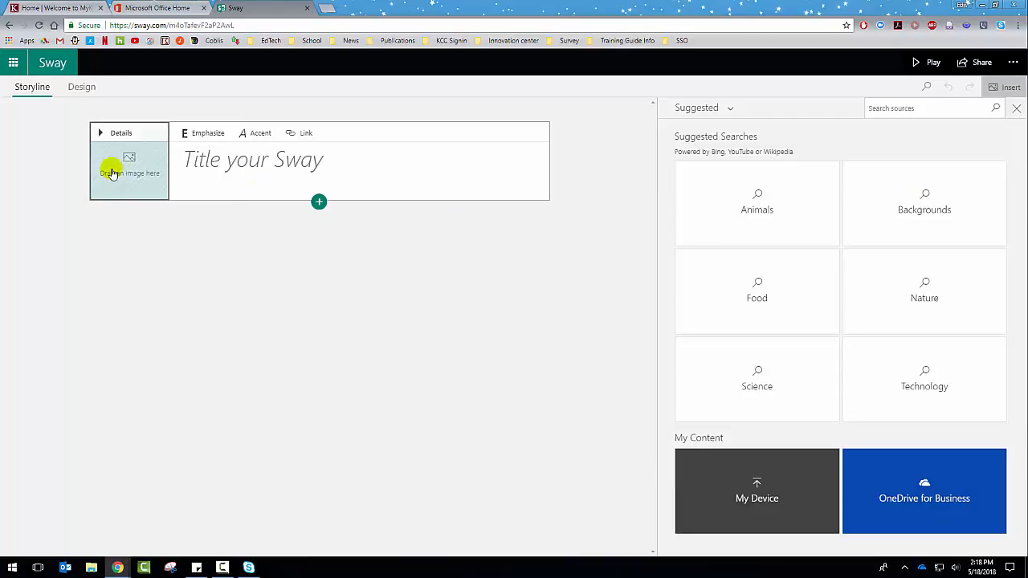
left_click(937, 105)
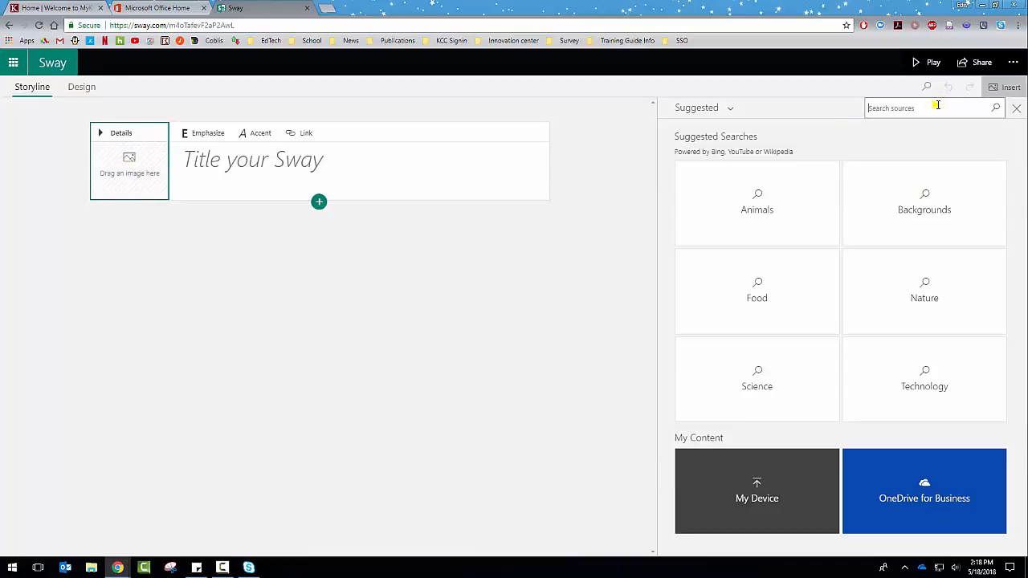
left_click(938, 105)
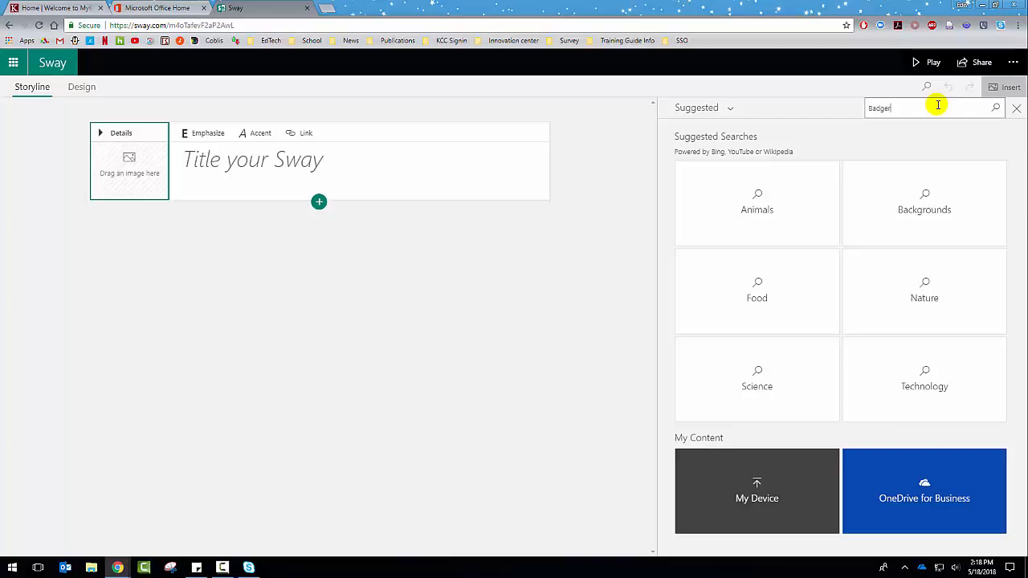
key("Return")
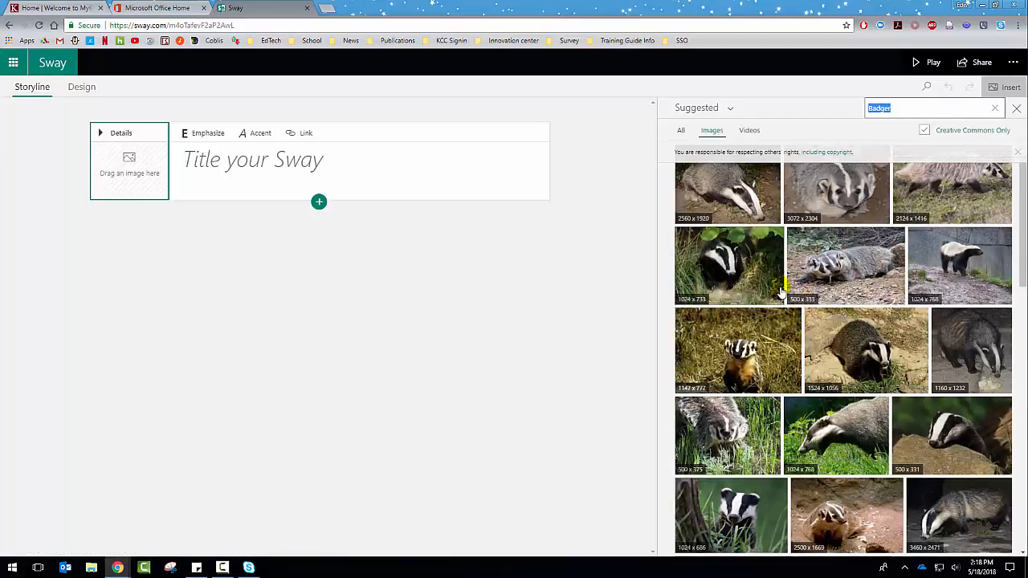
left_click_drag(731, 261, 133, 168)
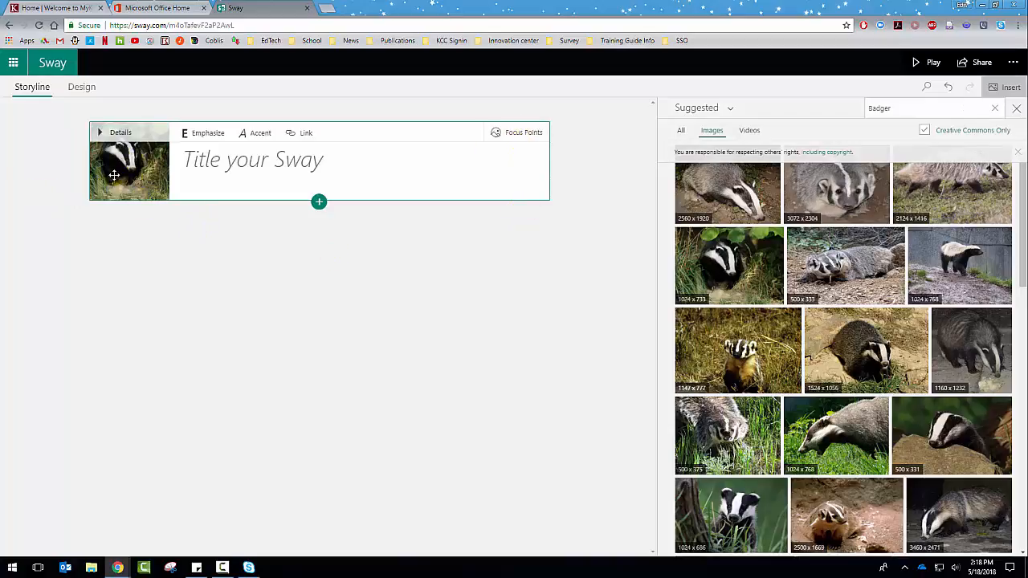
Step: Try a focus point on the badger's face and marking the entire image as important, resetting the focus points after each
left_click(525, 133)
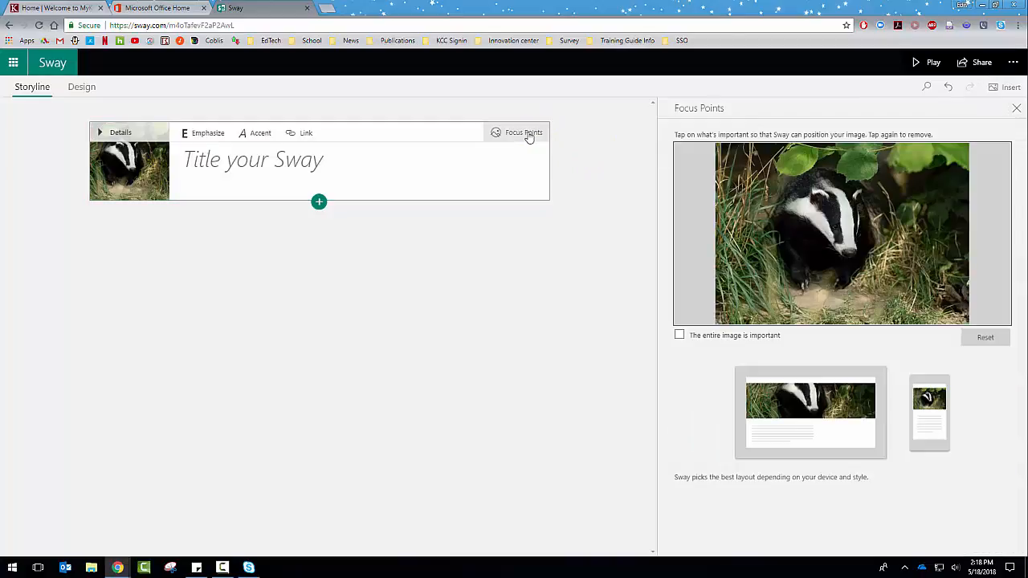
left_click(852, 229)
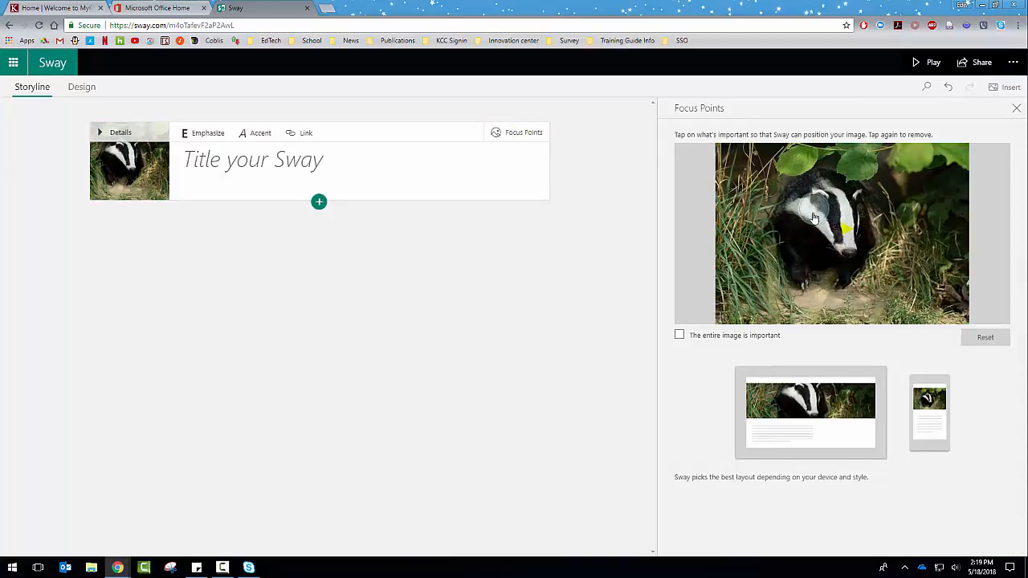
left_click(831, 231)
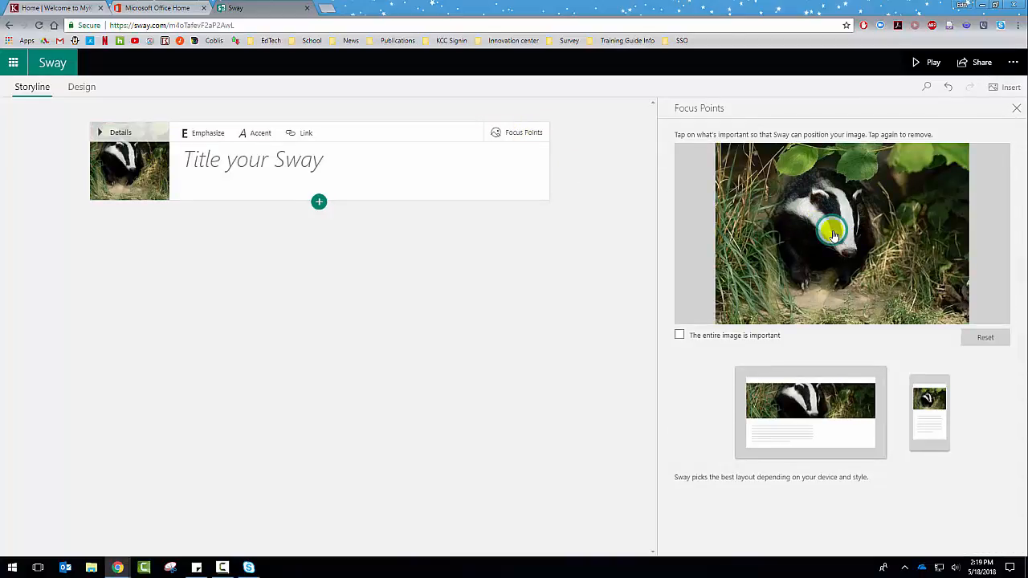
left_click(986, 339)
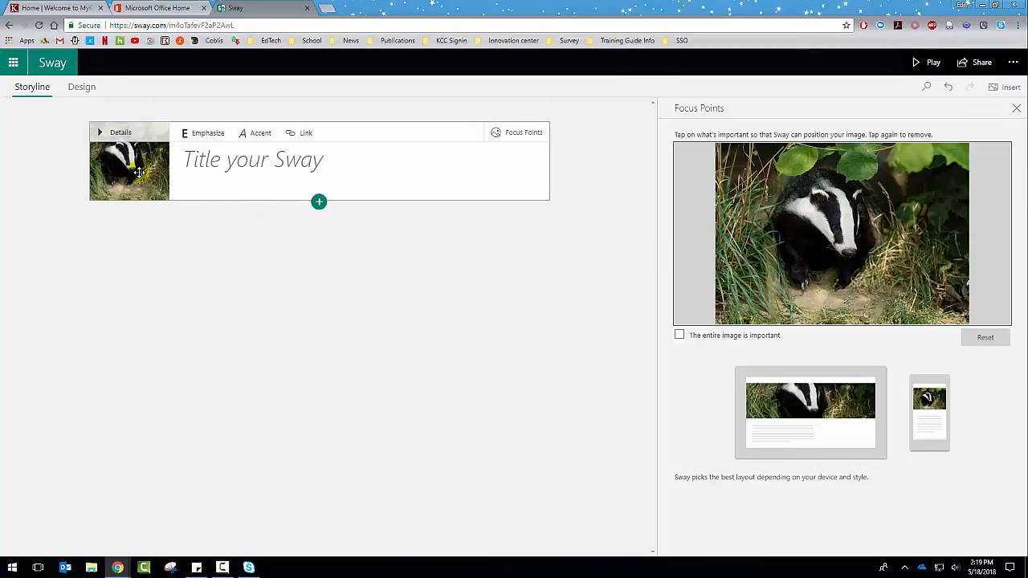
left_click(679, 337)
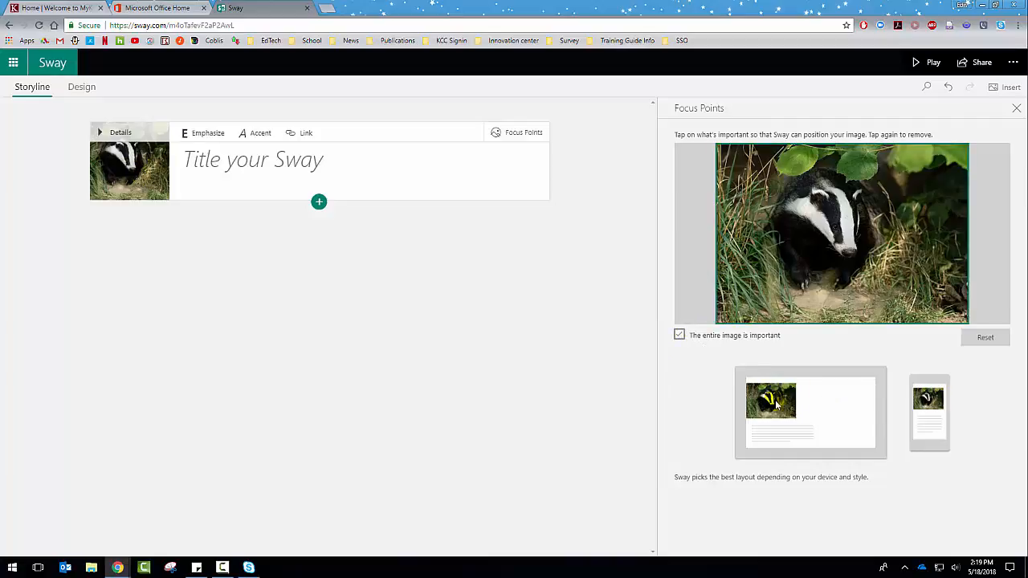
left_click(988, 338)
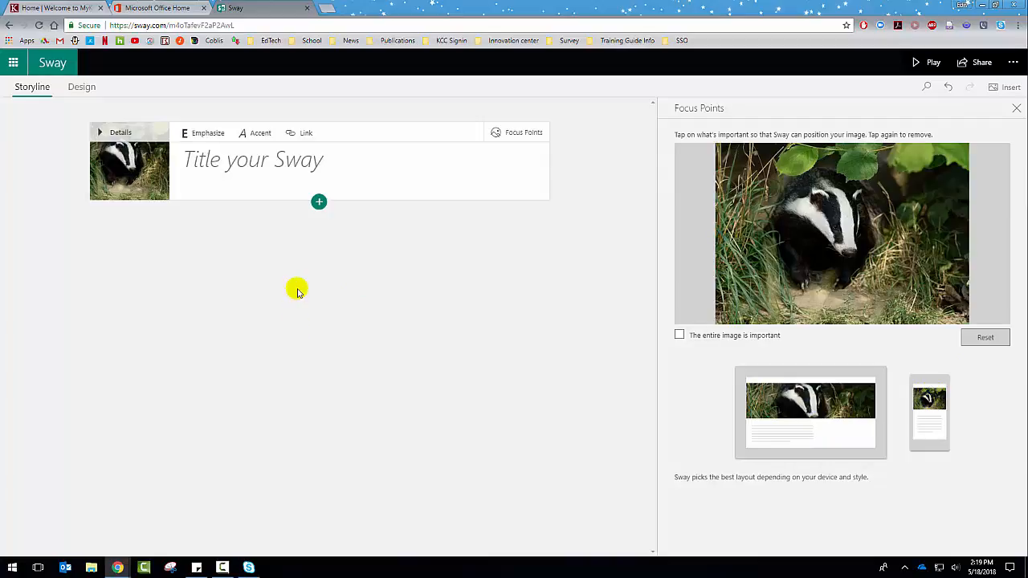
Step: Title the Sway "This is a Sway Newsletter"
left_click(214, 162)
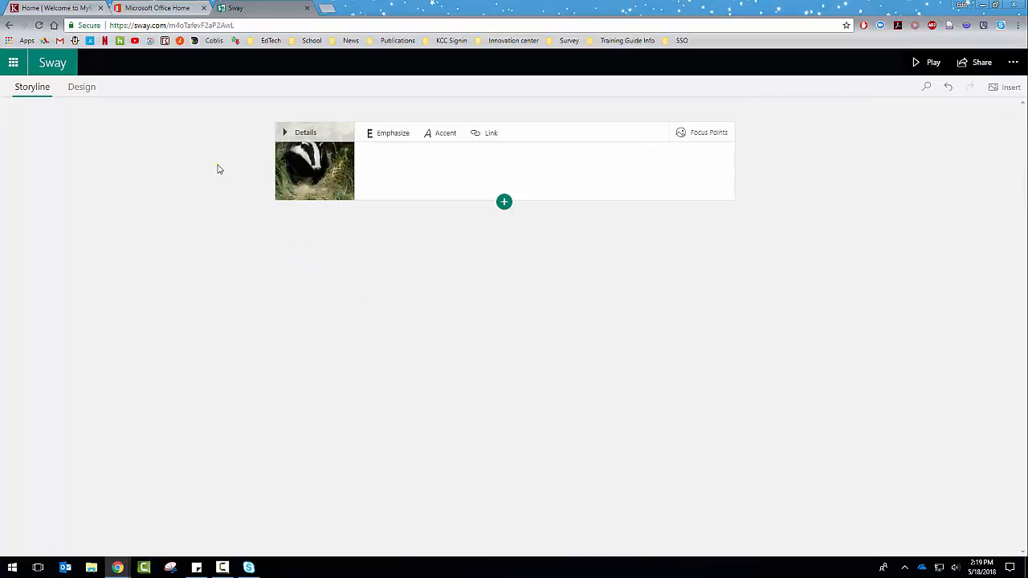
type("This is a SWay Docu")
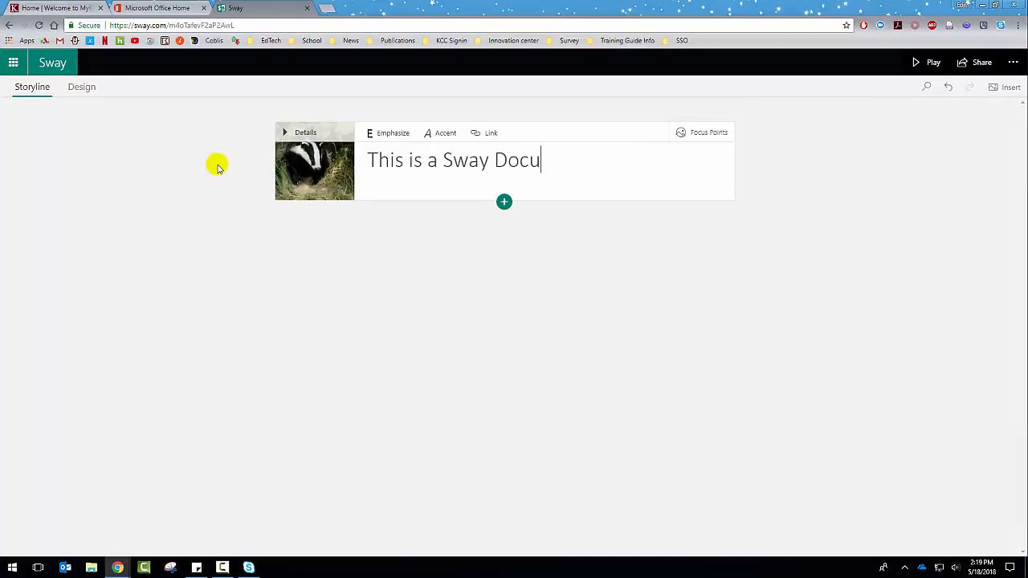
key("BackSpace")
key("BackSpace")
key("BackSpace")
key("BackSpace")
type("Newsletter")
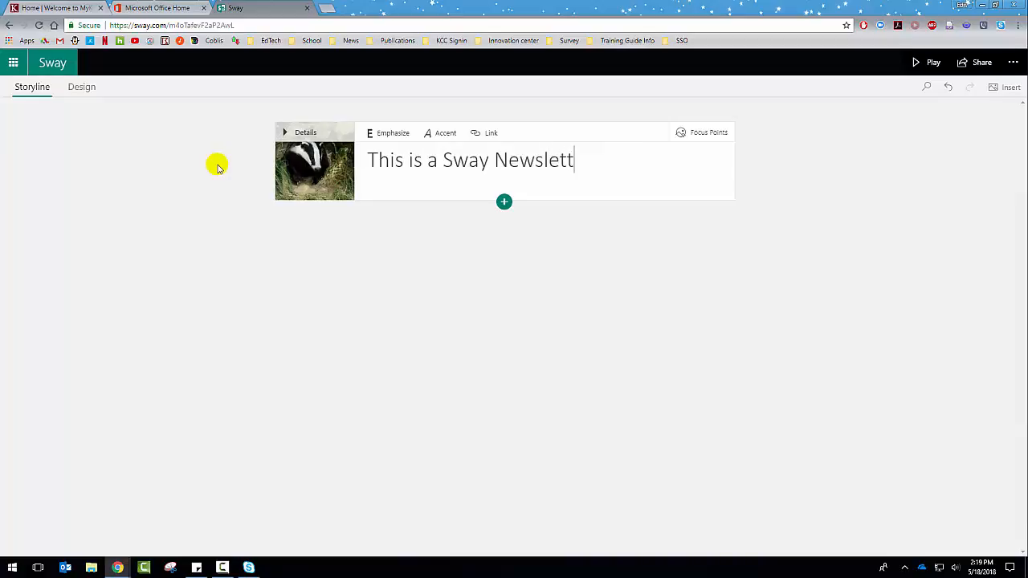
Step: Emphasize the word "Newsletter" and accent the word "a" in the title
left_click_drag(595, 161, 479, 161)
left_click(392, 133)
double_click(431, 161)
left_click(440, 133)
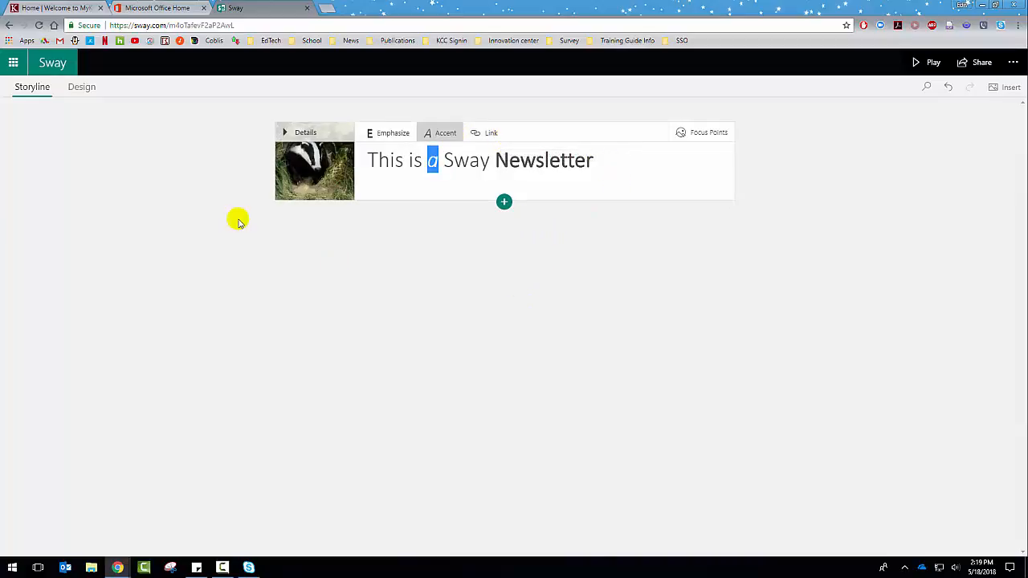
Step: Review the text, media and group content types and add a Slideshow group below the title card
left_click(504, 202)
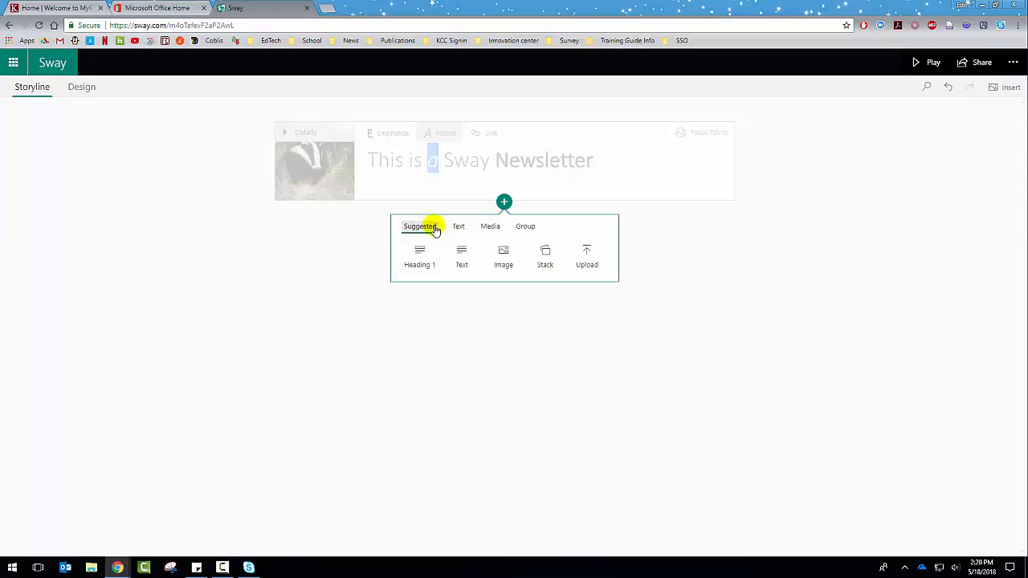
left_click(460, 228)
left_click(492, 230)
left_click(526, 229)
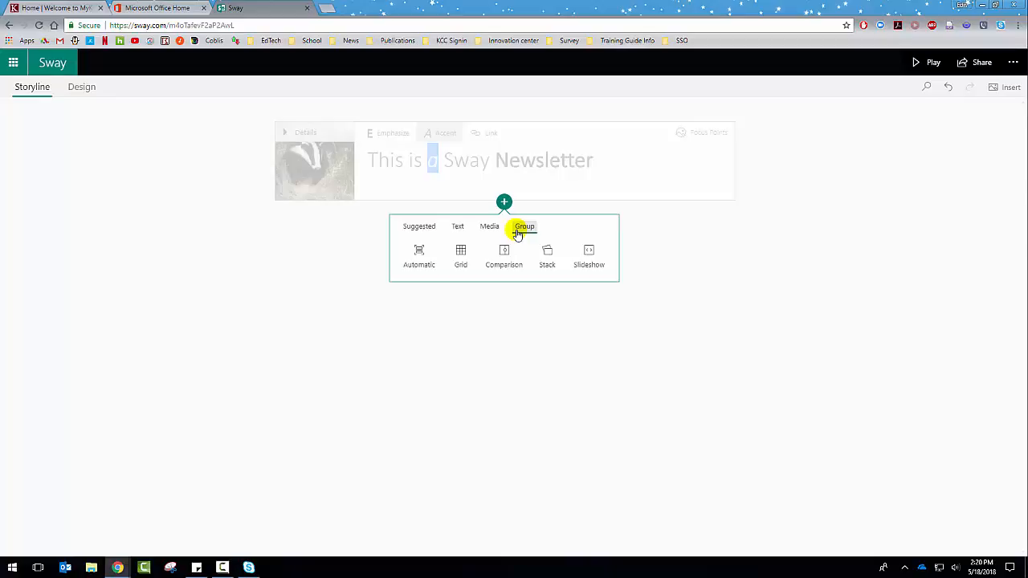
left_click(519, 230)
left_click(589, 254)
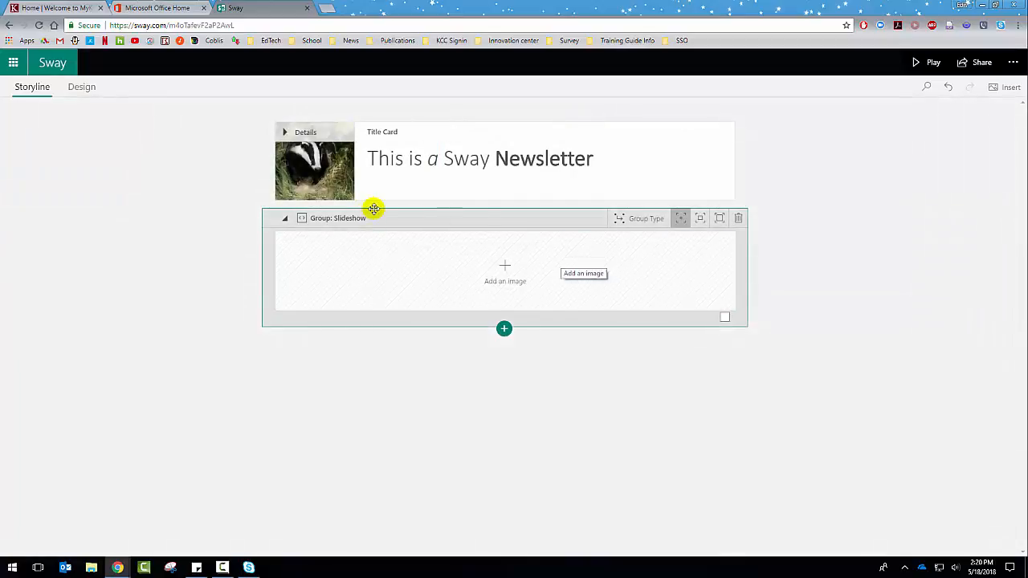
Step: Review the group type options and switch the Slideshow group to the layout with a thumbnail strip beneath the slides
left_click(640, 224)
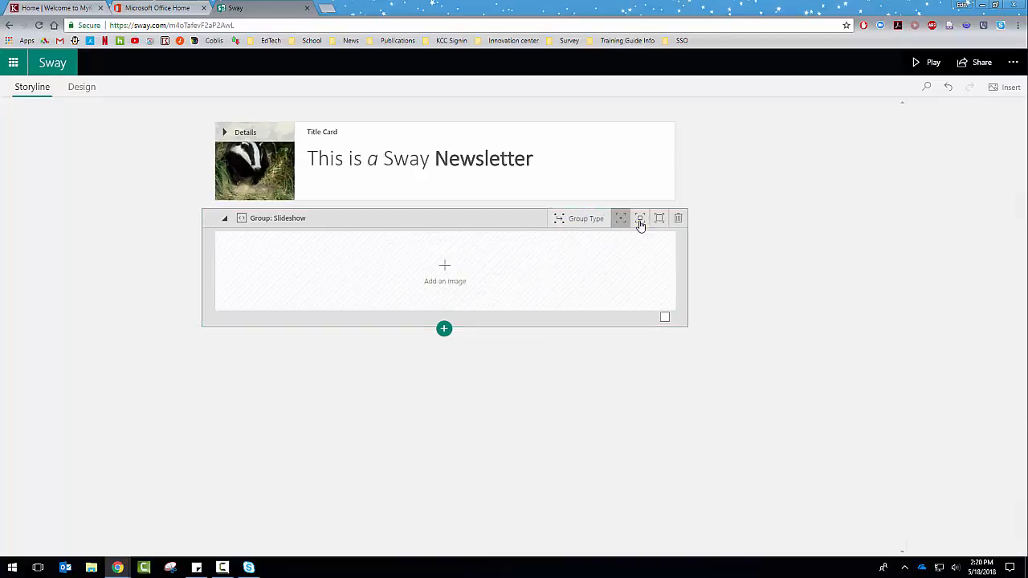
left_click(637, 219)
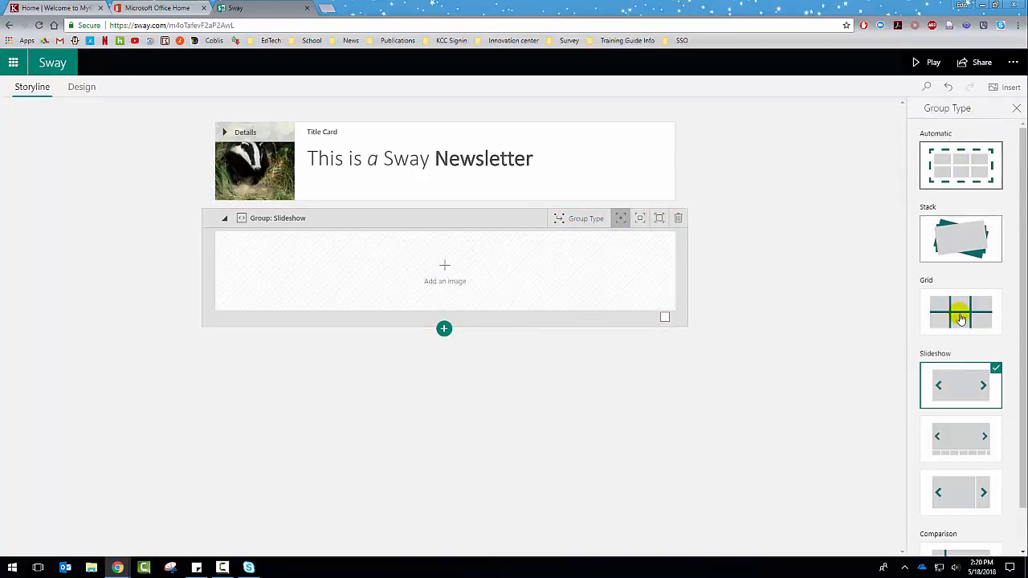
scroll(976, 482, "down", 1)
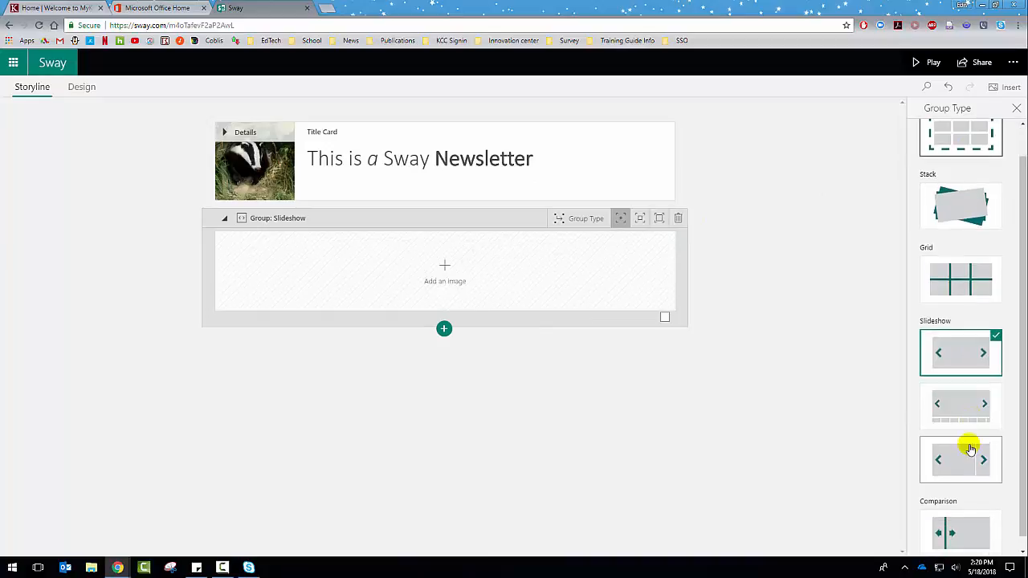
scroll(964, 434, "up", 1)
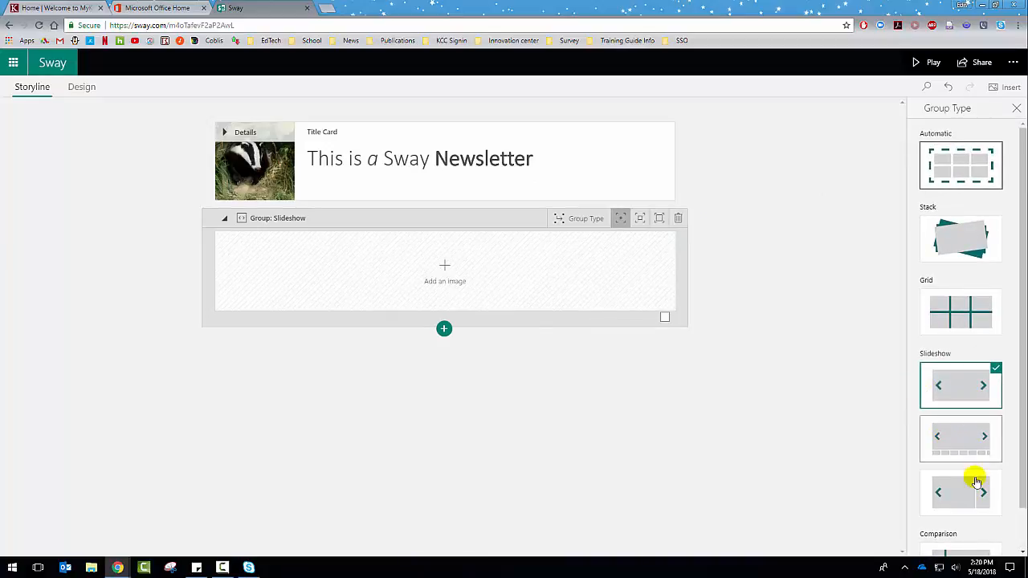
left_click(961, 435)
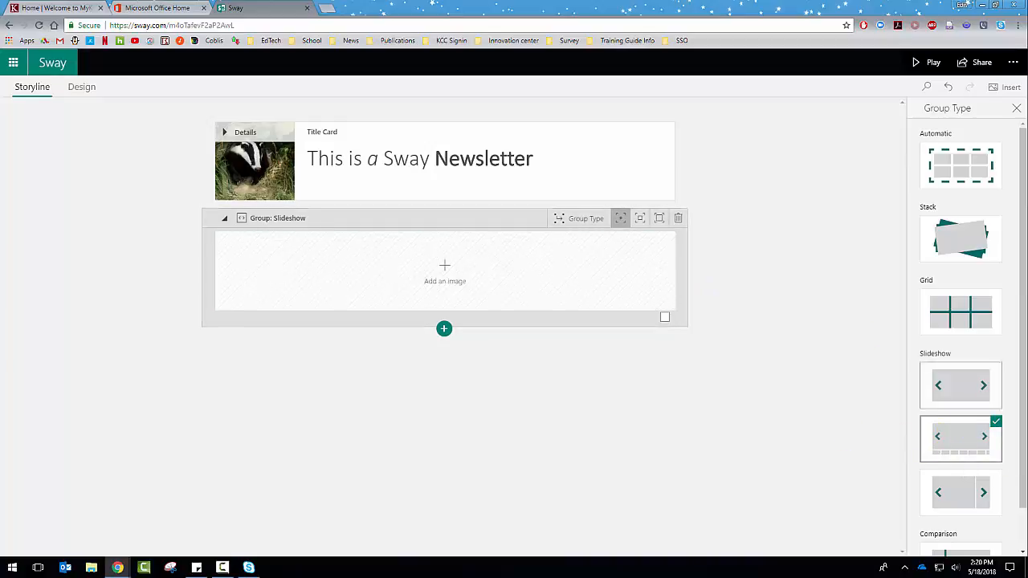
Step: Add an image card to the Slideshow group, plus six badger images from the suggested "Badger" results
left_click(564, 286)
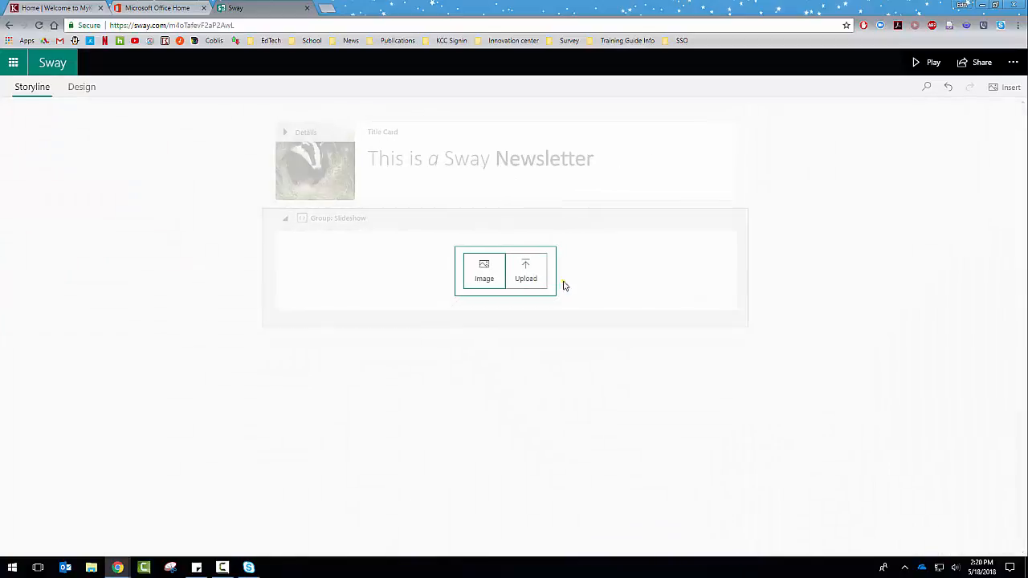
left_click(487, 277)
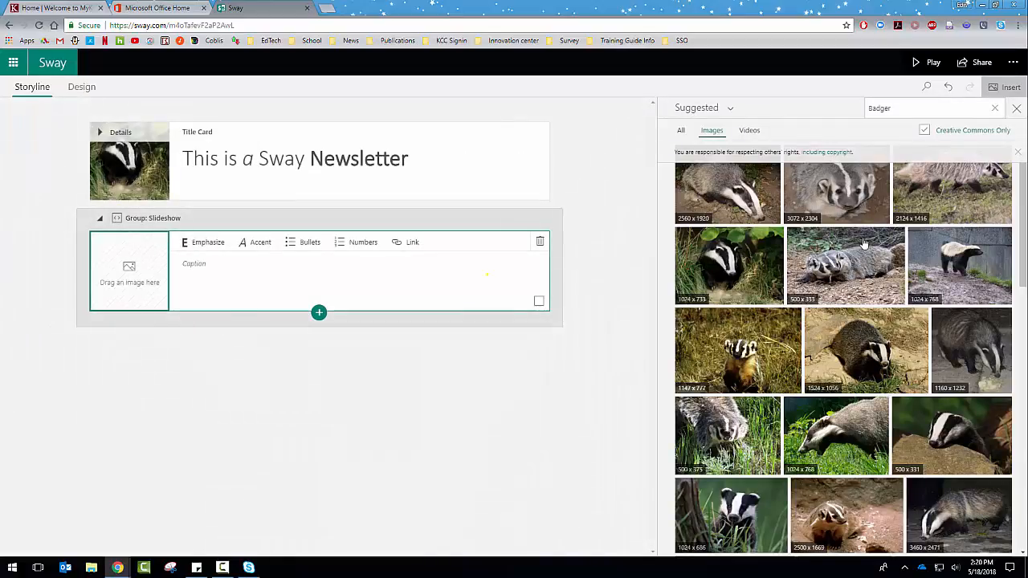
left_click_drag(835, 192, 374, 289)
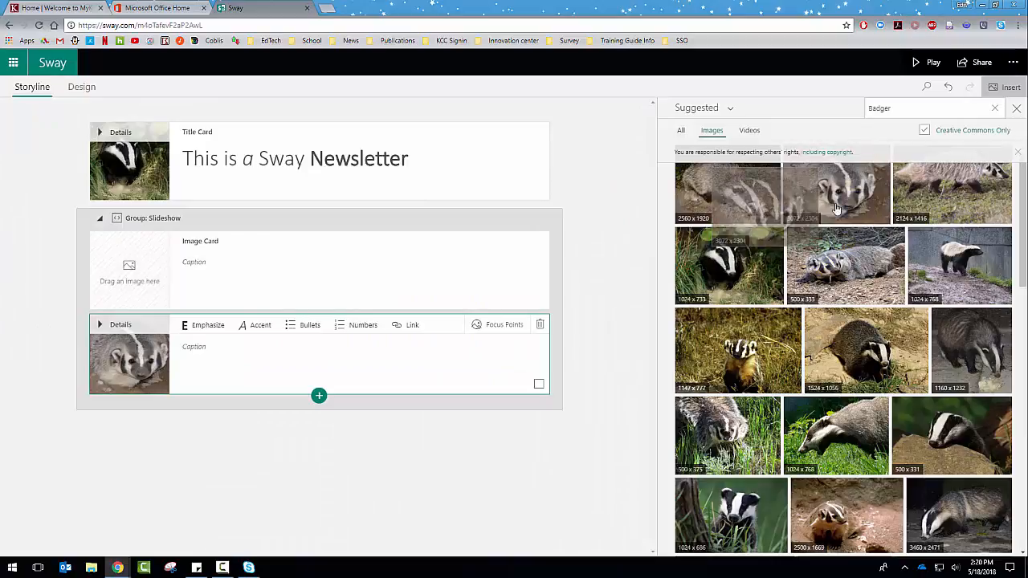
left_click_drag(727, 197, 399, 368)
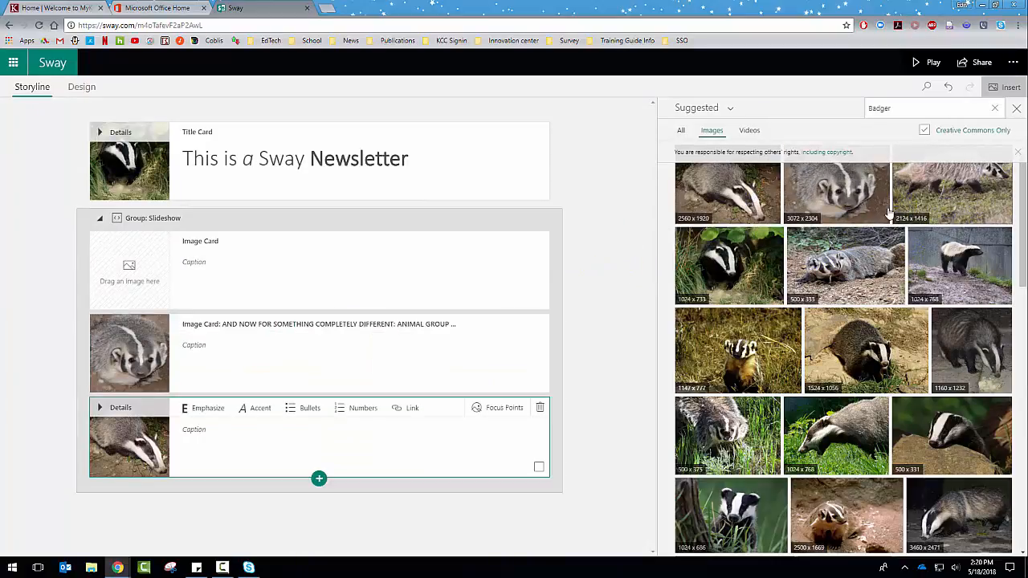
left_click_drag(693, 359, 385, 358)
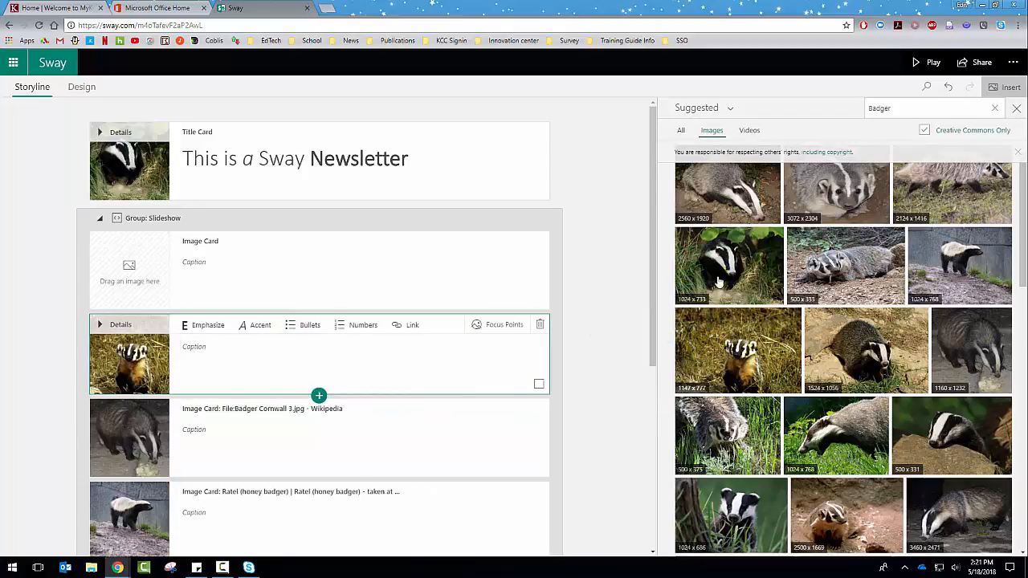
left_click(1016, 107)
Step: Caption the empty image card at the start of the Slideshow group "Klamath Community College has a Badger for a mascot"
scroll(788, 266, "down", 5)
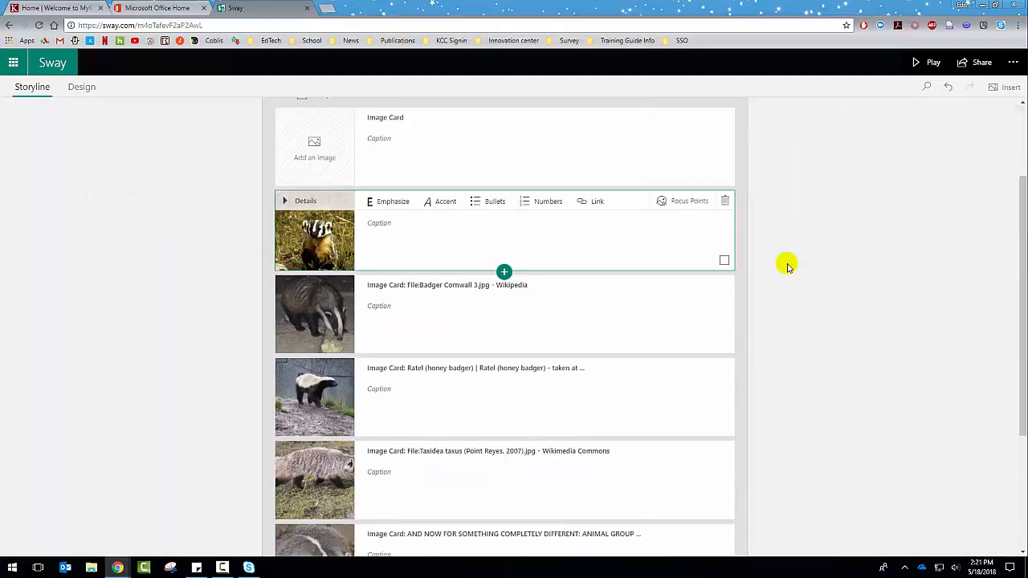
scroll(774, 447, "up", 5)
scroll(773, 448, "down", 4)
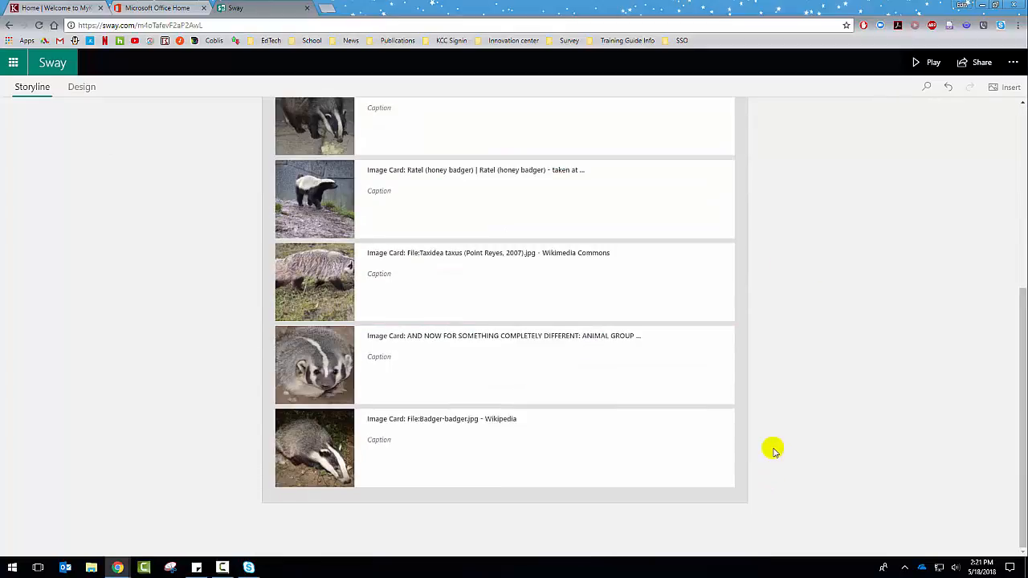
scroll(514, 264, "up", 2)
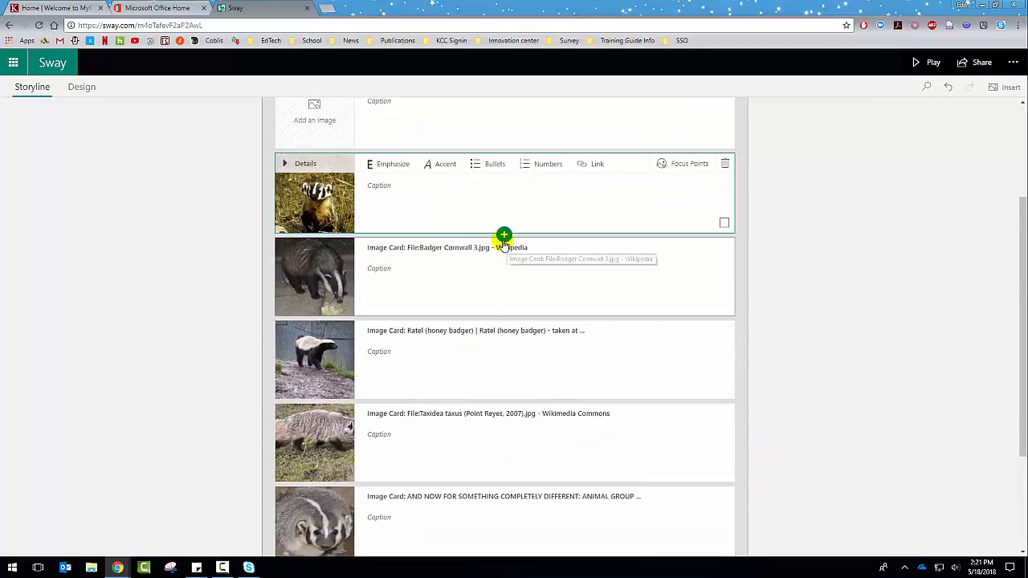
scroll(498, 241, "up", 2)
left_click(464, 251)
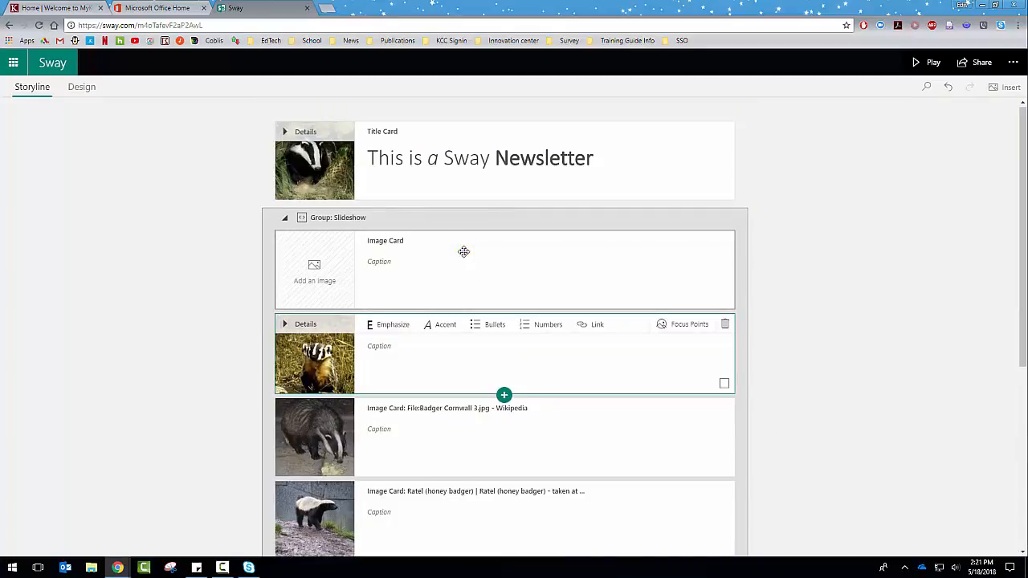
left_click(455, 275)
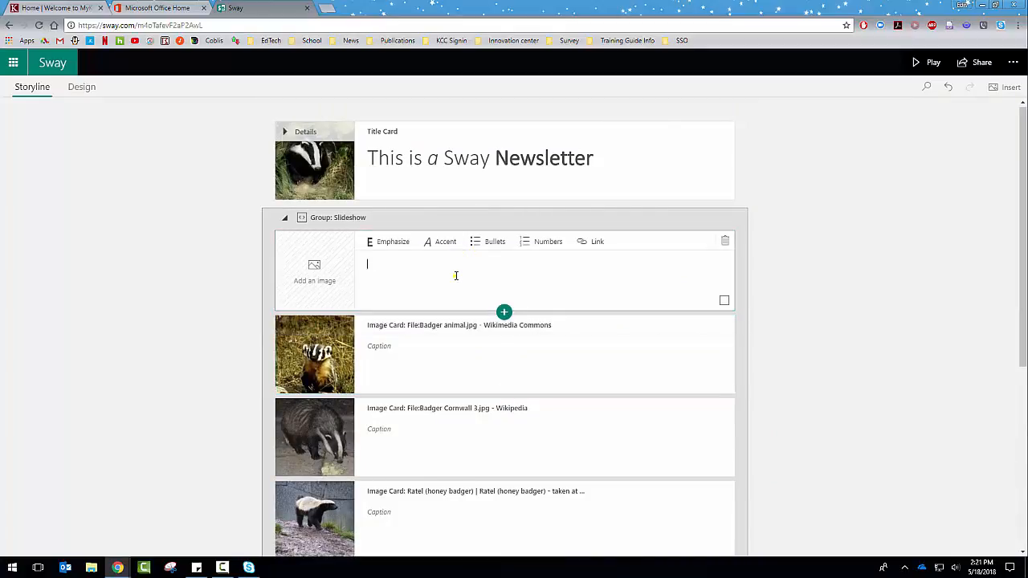
type("Badger for a mascot")
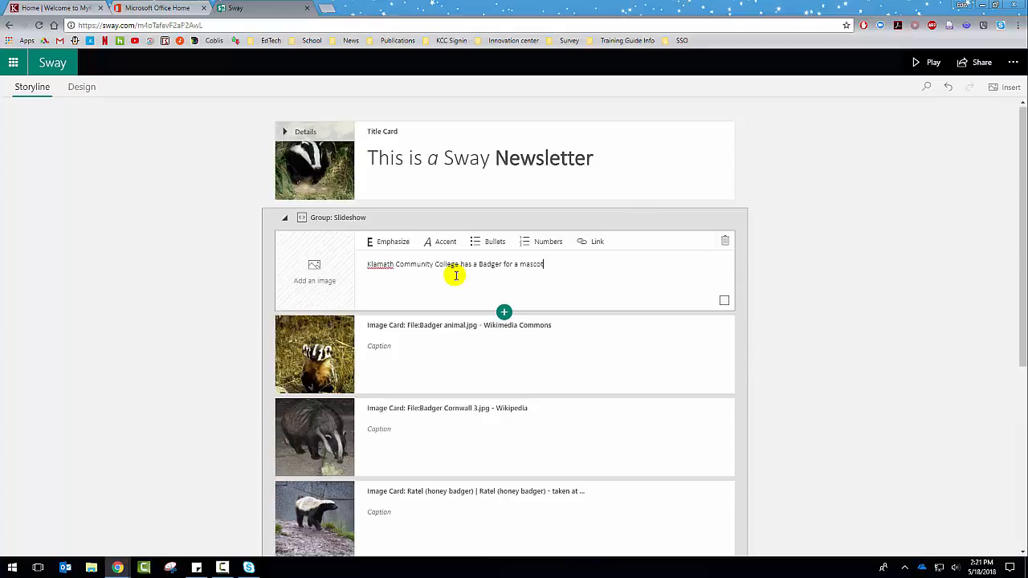
left_click(958, 297)
scroll(843, 320, "down", 2)
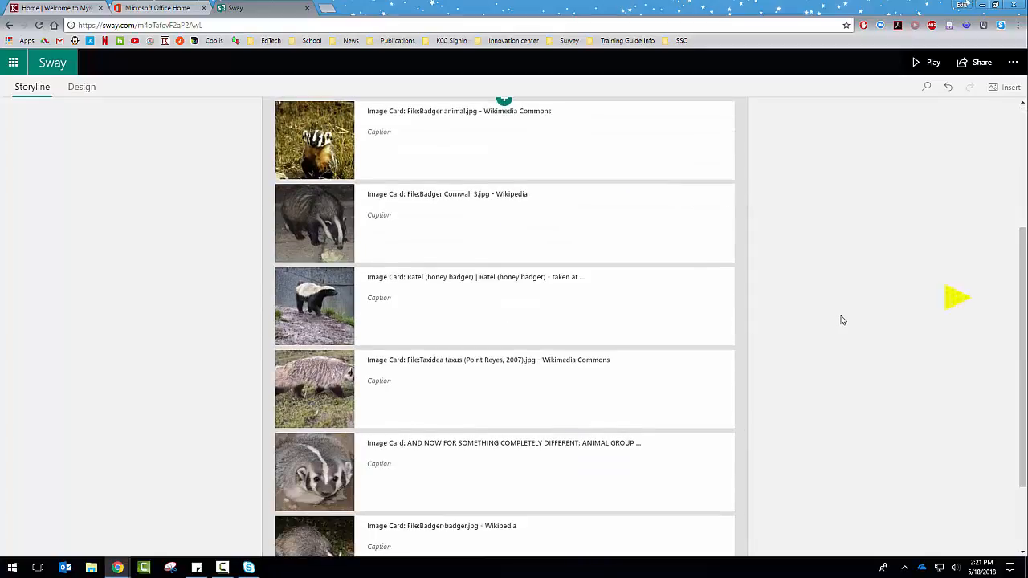
scroll(573, 214, "up", 1)
left_click(504, 205)
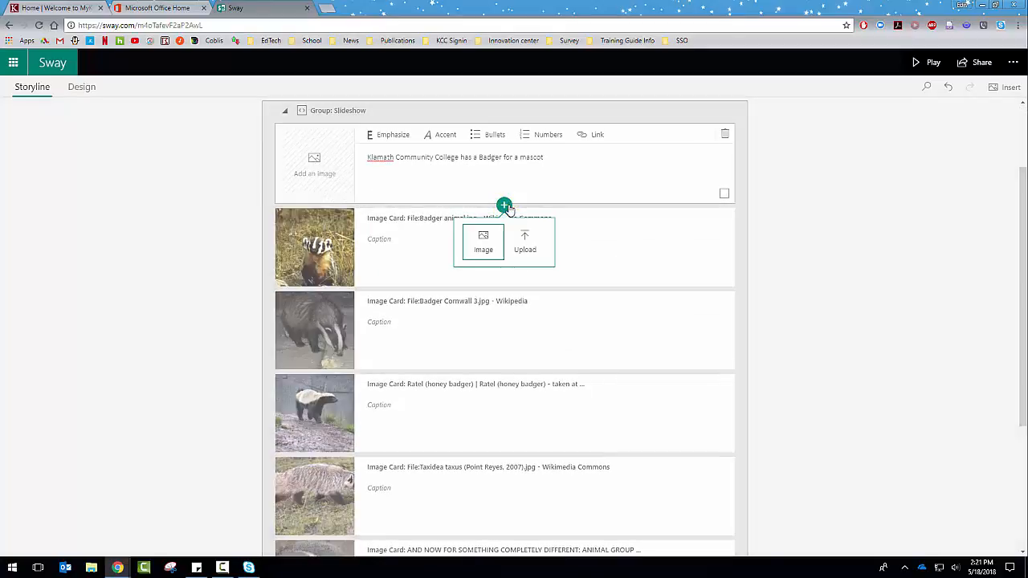
left_click(914, 218)
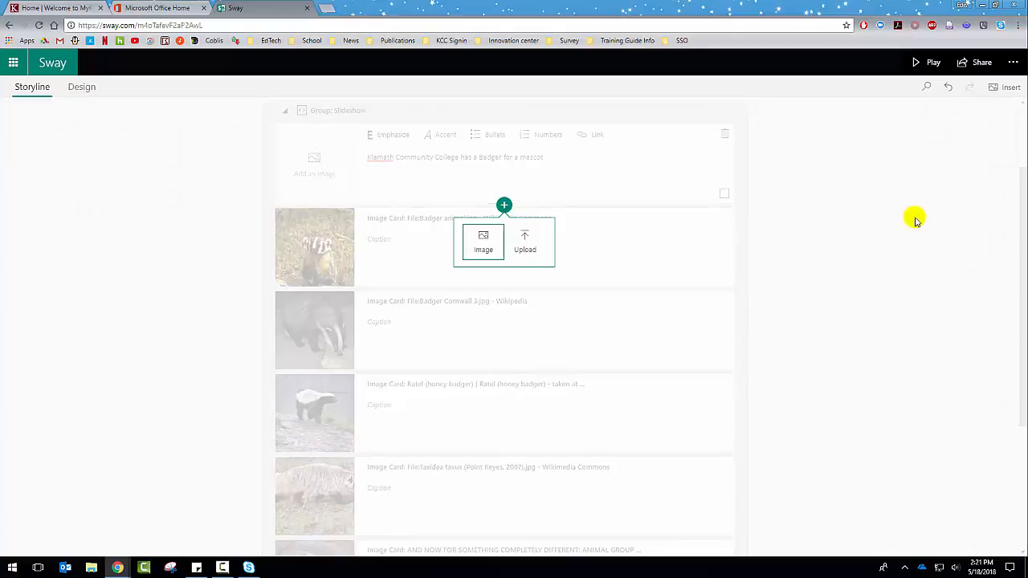
scroll(883, 379, "down", 2)
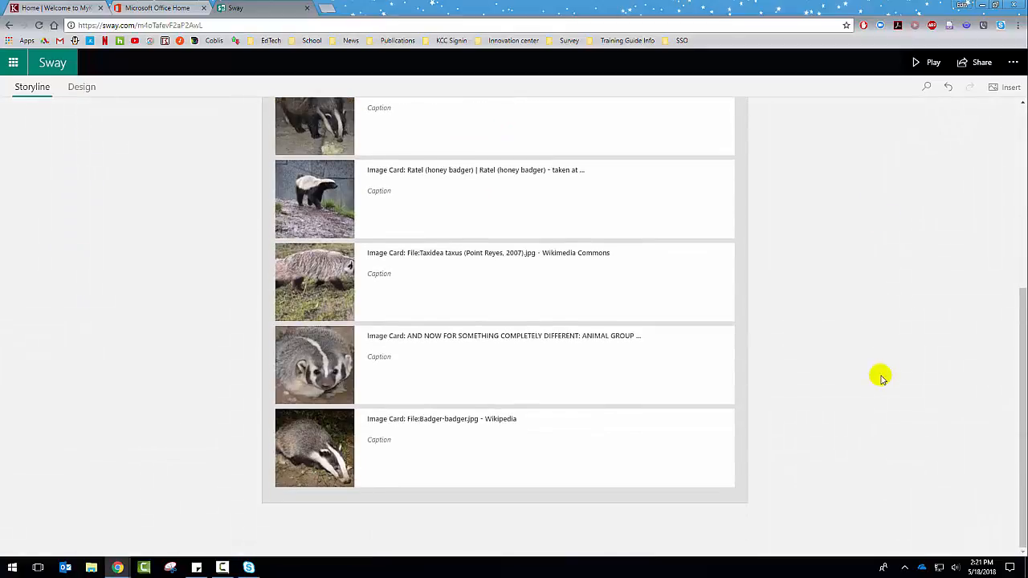
left_click(633, 484)
left_click(504, 489)
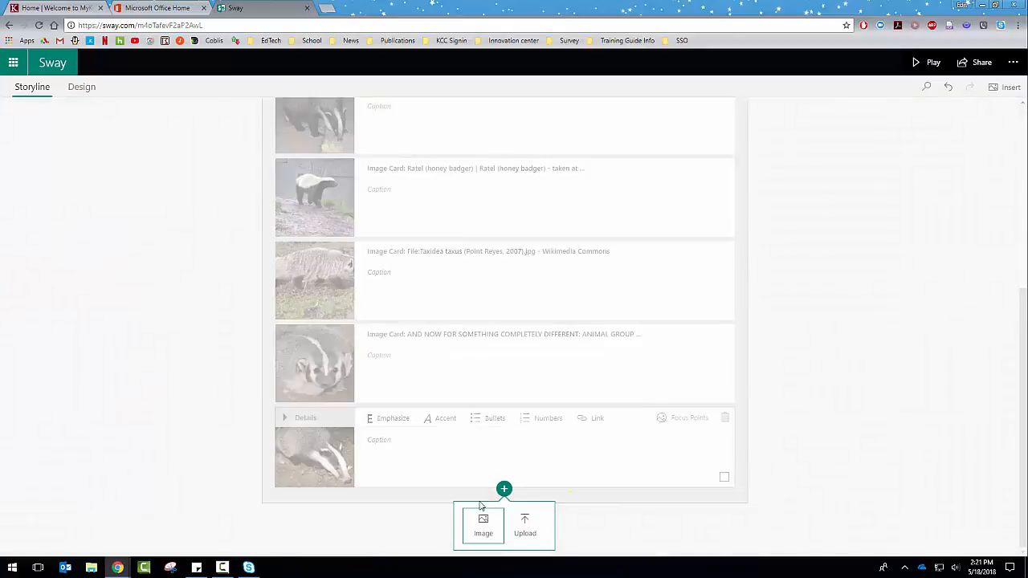
left_click(571, 523)
left_click(504, 489)
left_click(504, 490)
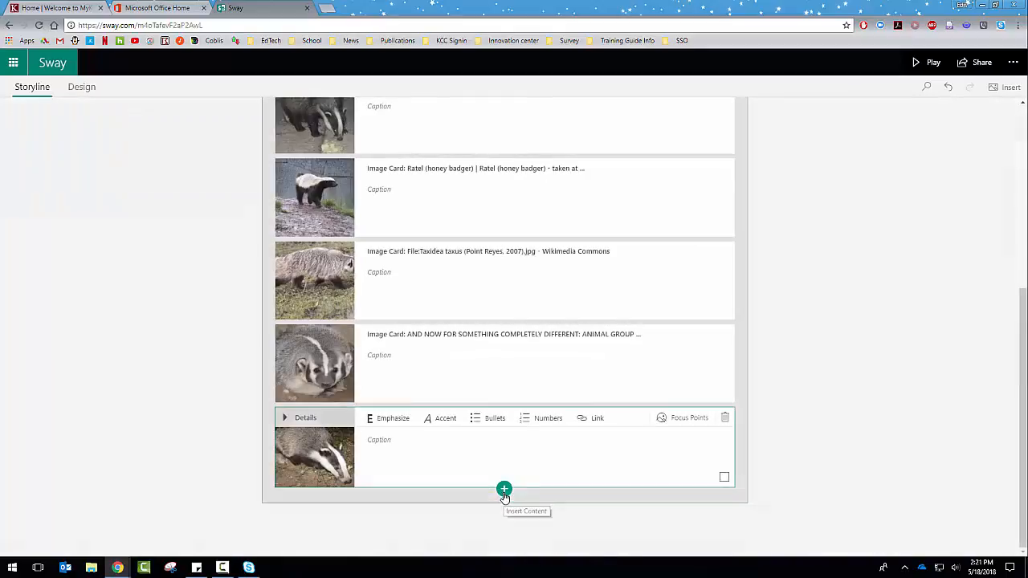
left_click(504, 490)
left_click(288, 513)
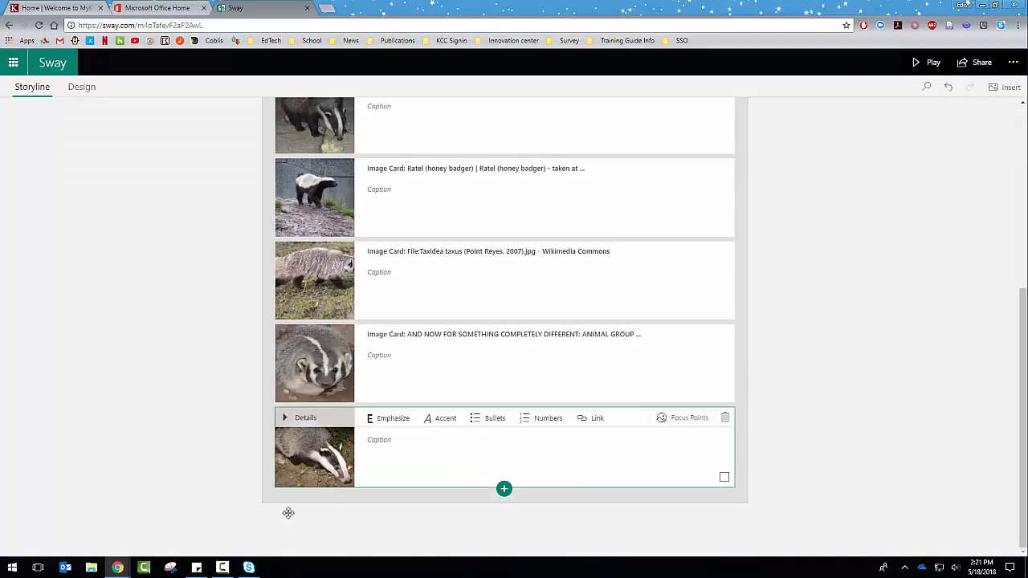
Step: Add text below the slideshow: "Klamath Community College has gone through some changes in the past 5 years, including changing the mascot." and "What else has changed?"
left_click(331, 533)
scroll(732, 453, "down", 1)
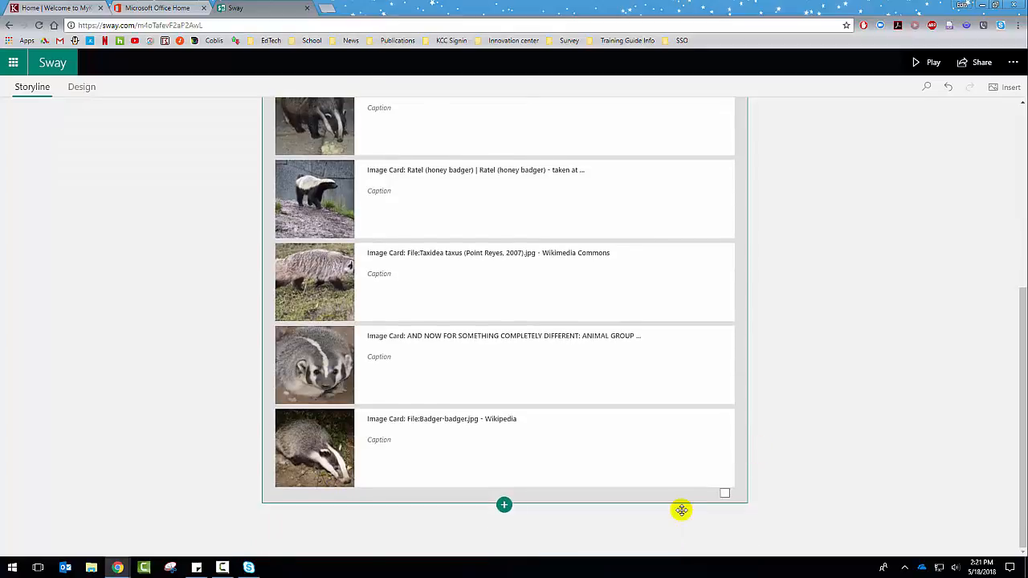
left_click(504, 507)
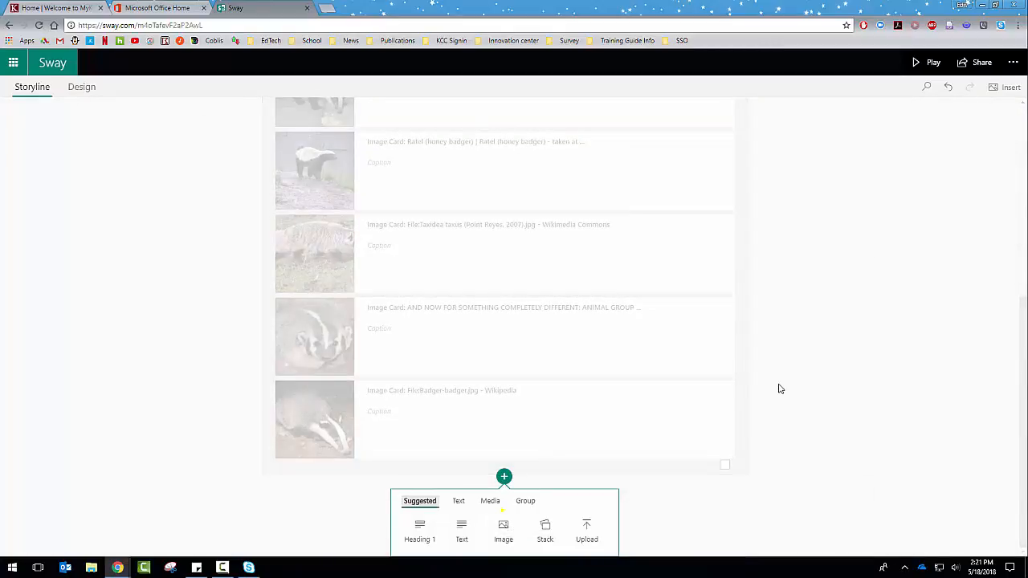
left_click(460, 527)
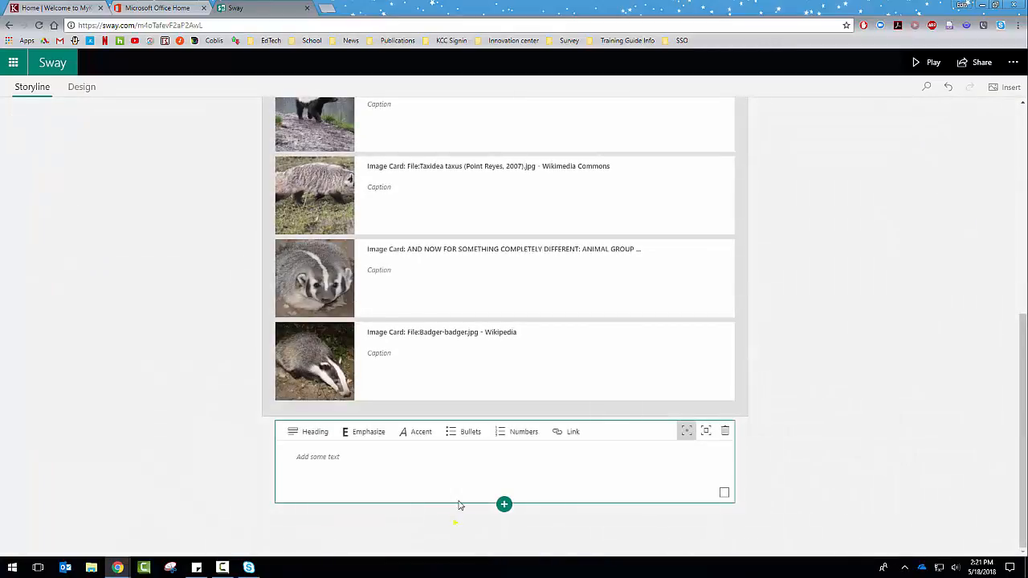
type("Klamath Community College has gone through some changes in the past 5 years, including changing the mascot.")
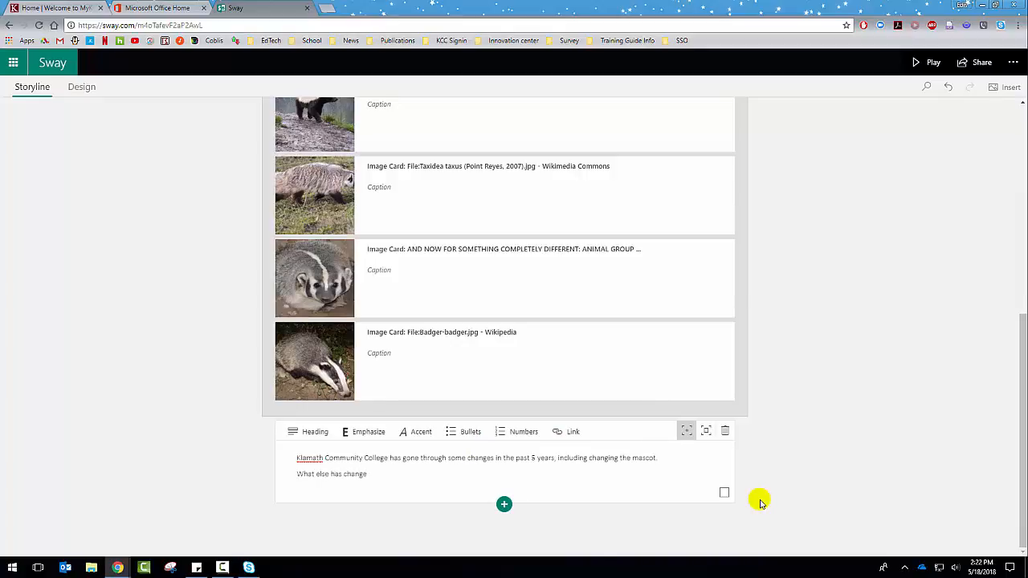
key("Return")
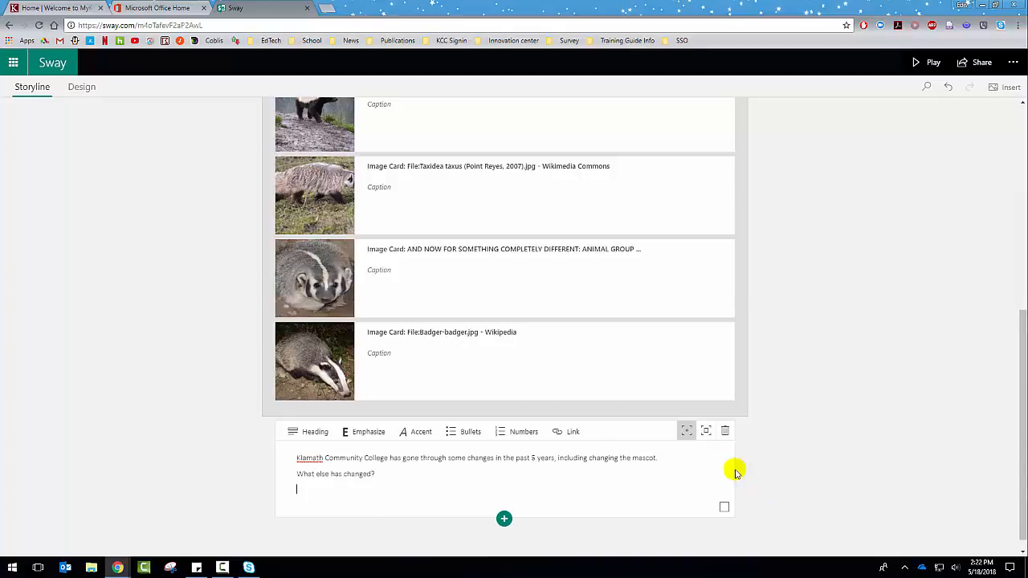
Step: Add a bulleted list under the question with "New Buildings", "Cows in the back pasture" and "Culinary school"
left_click(448, 437)
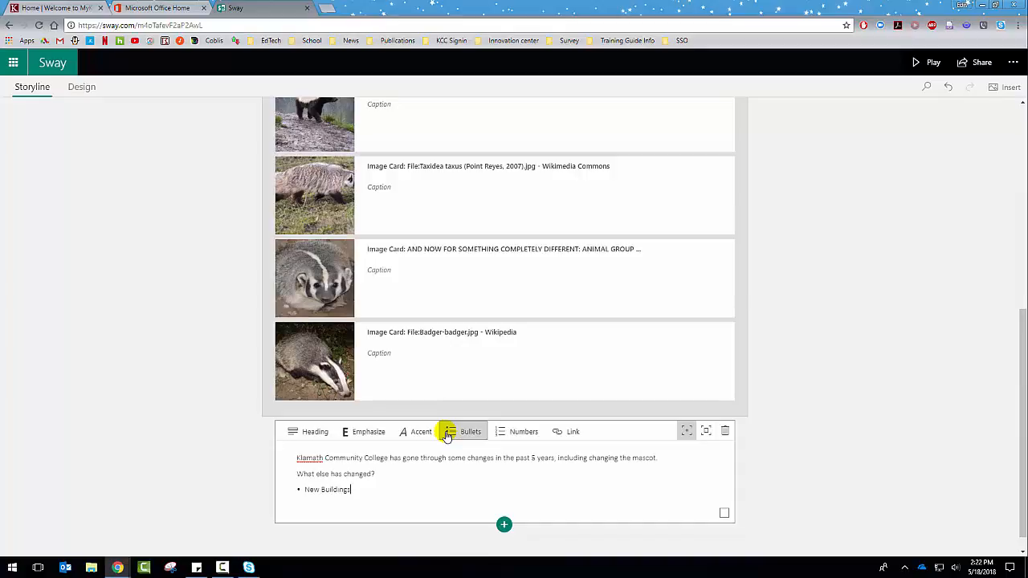
key("Return")
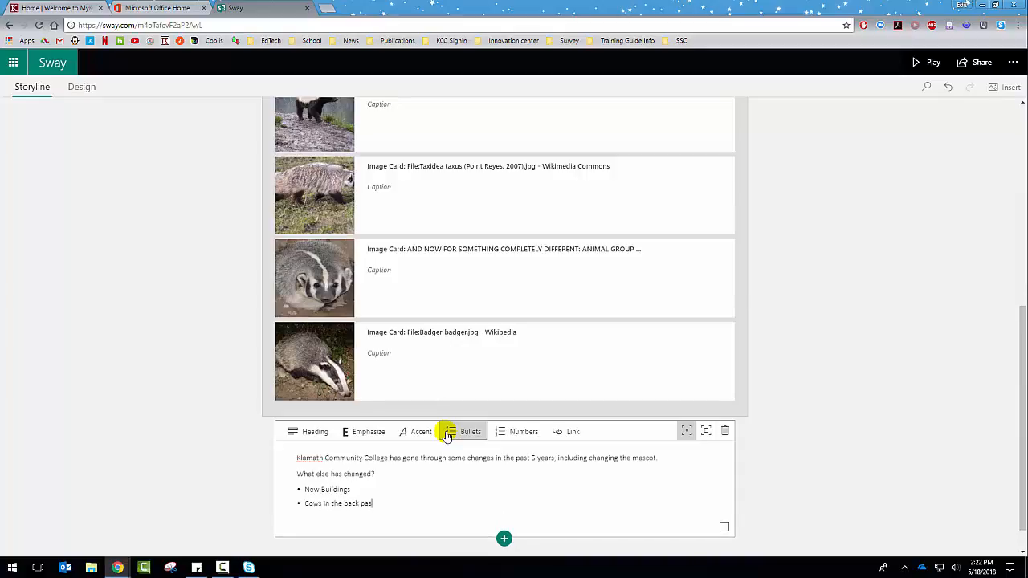
type("Cows In the back pasture")
key("Return")
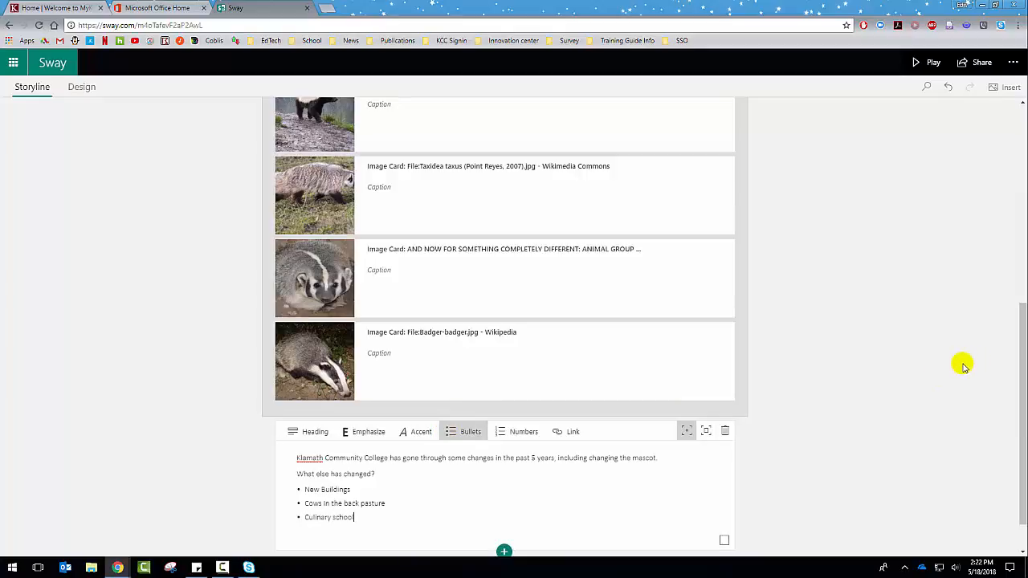
scroll(964, 365, "down", 1)
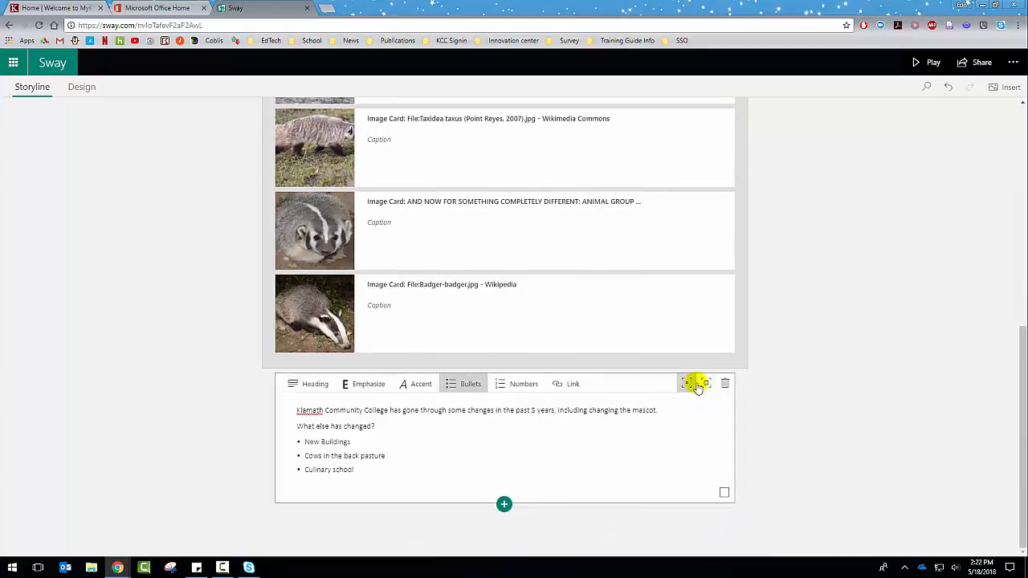
Step: Start a link in the text card and copy the web address of the MyKCC home page from its browser tab
left_click(576, 386)
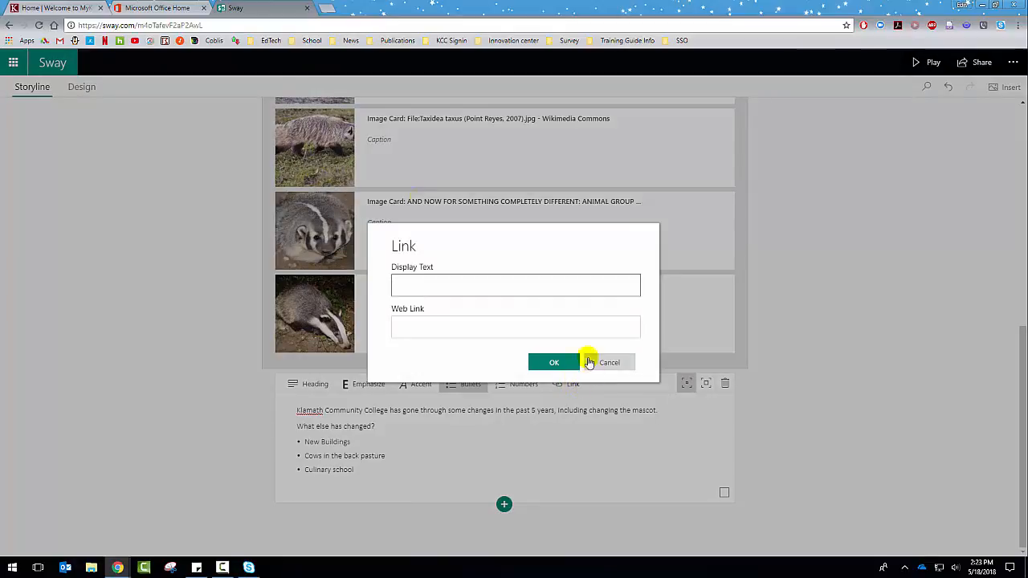
left_click(56, 9)
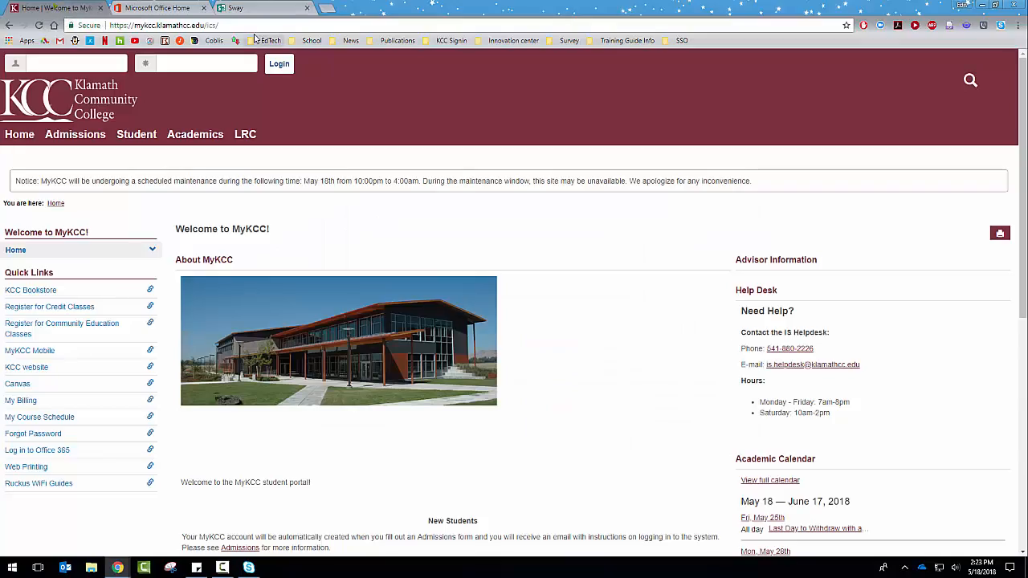
left_click(249, 26)
right_click(250, 25)
key("ctrl+c")
left_click(274, 64)
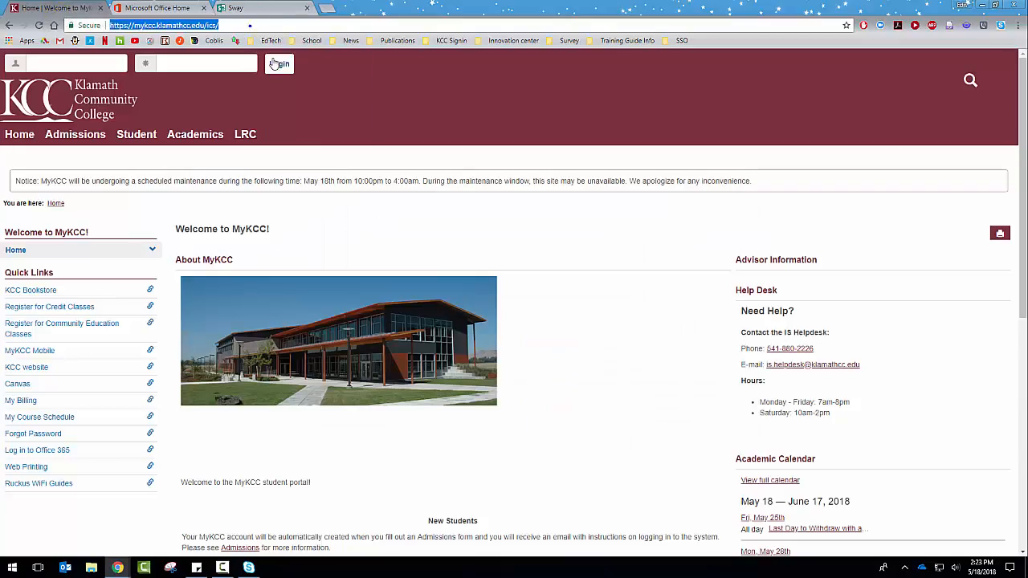
left_click(245, 8)
left_click(455, 329)
right_click(456, 330)
left_click(474, 405)
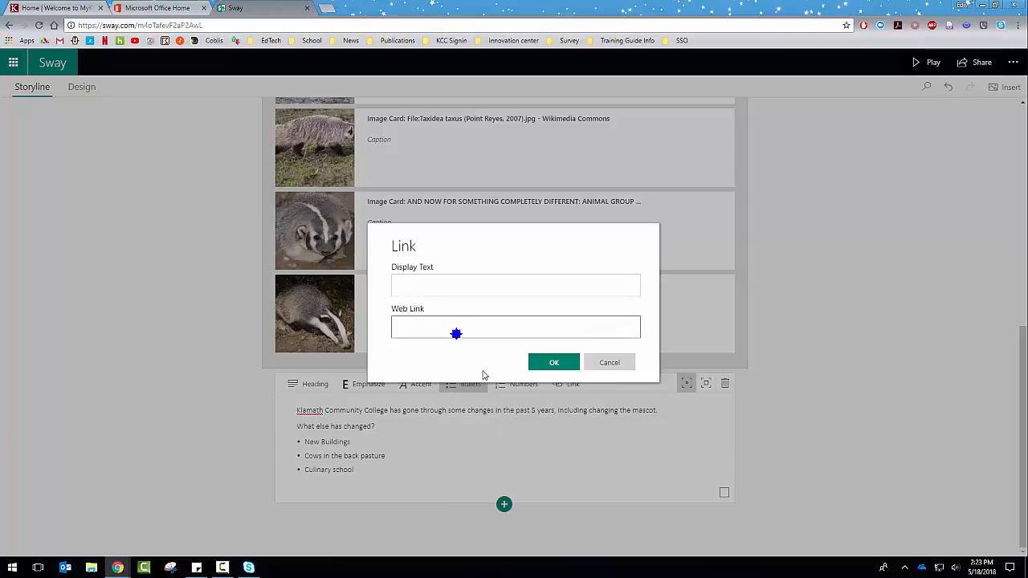
left_click(470, 285)
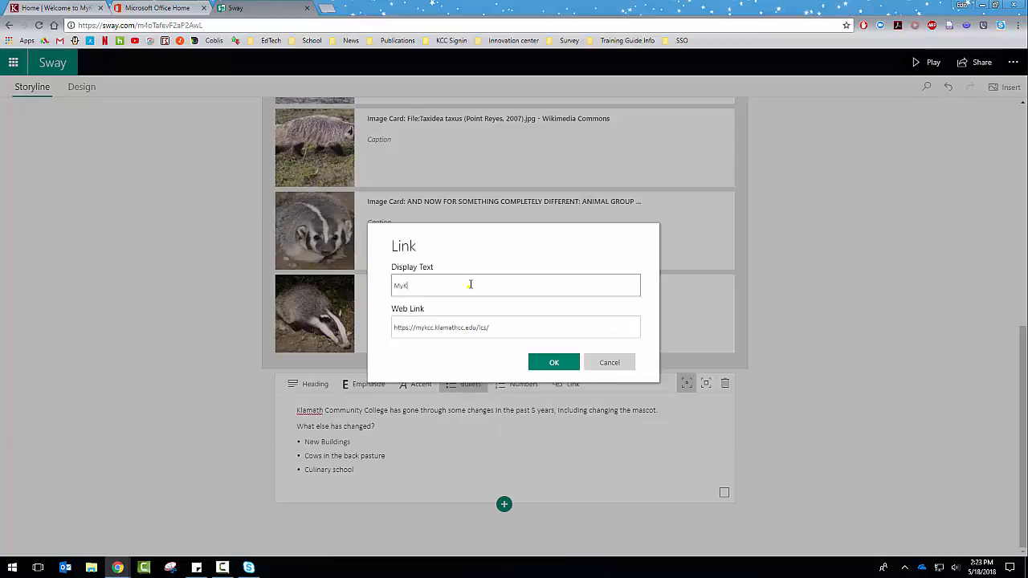
type("MyKCC Homepage")
left_click(554, 362)
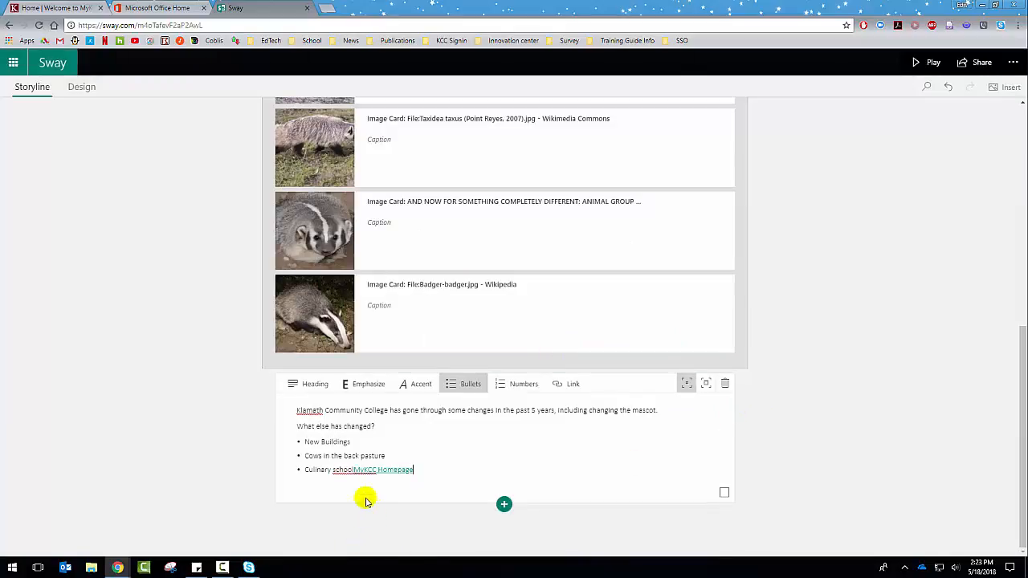
left_click(354, 473)
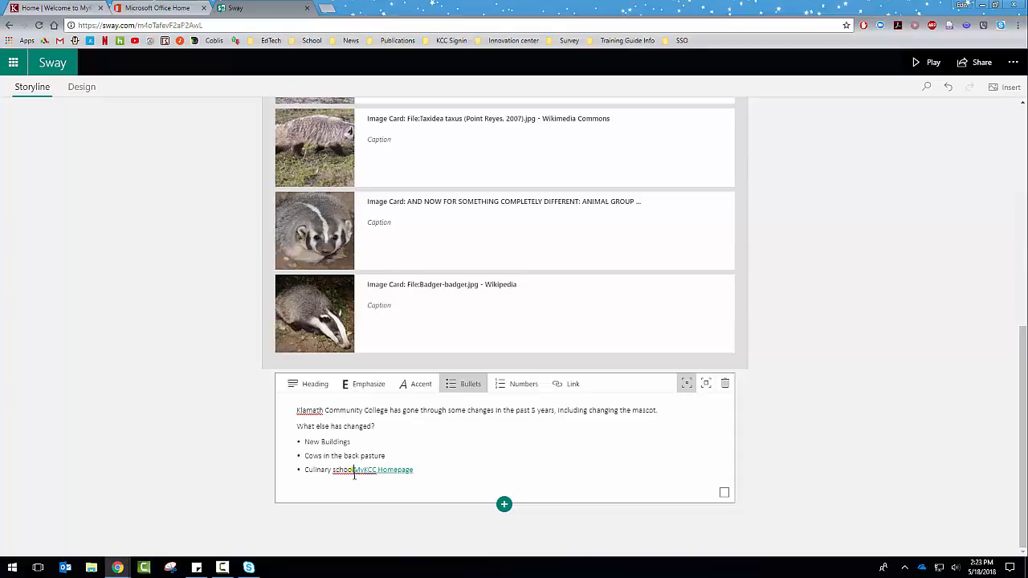
key("Return")
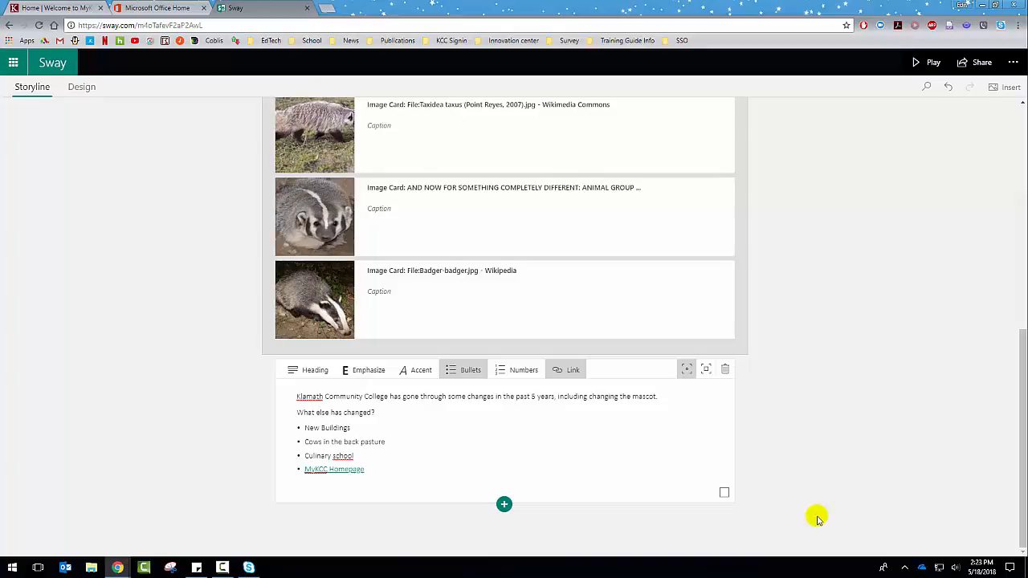
Step: Add a video card below the text card with the suggested video "A Honey Badger Cracks Open a Thick Ostrich Egg"
left_click(504, 503)
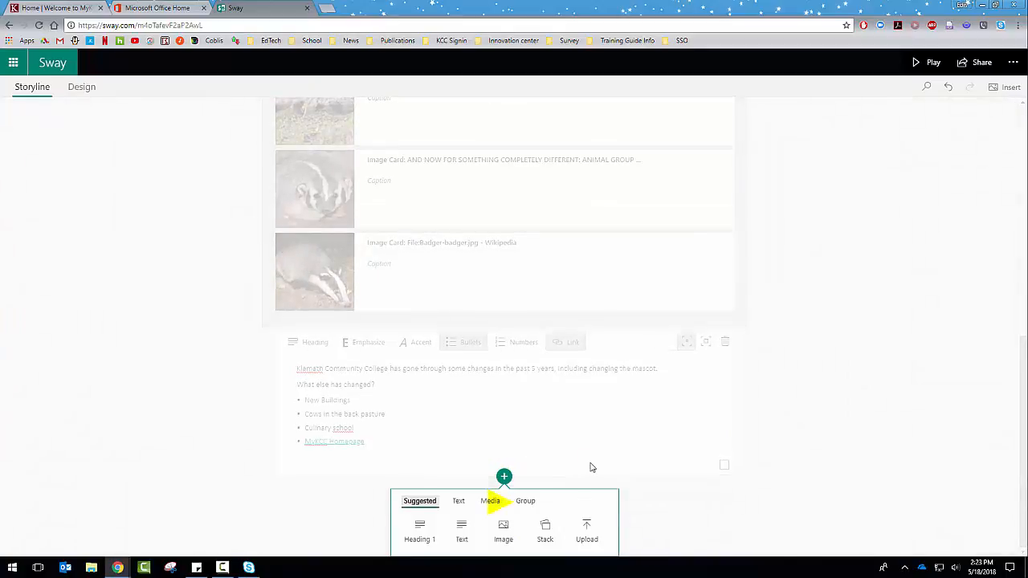
left_click(486, 502)
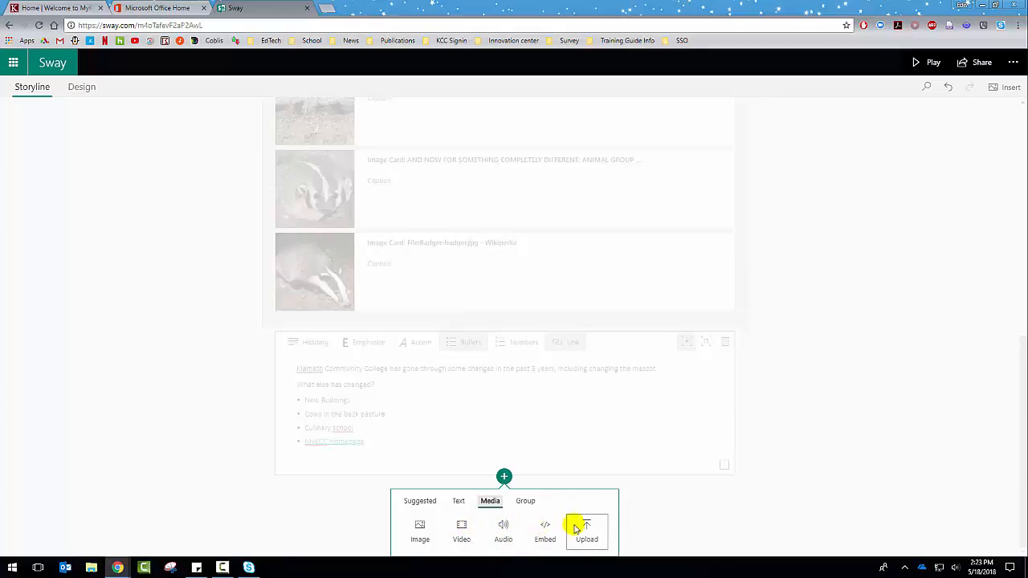
left_click(462, 530)
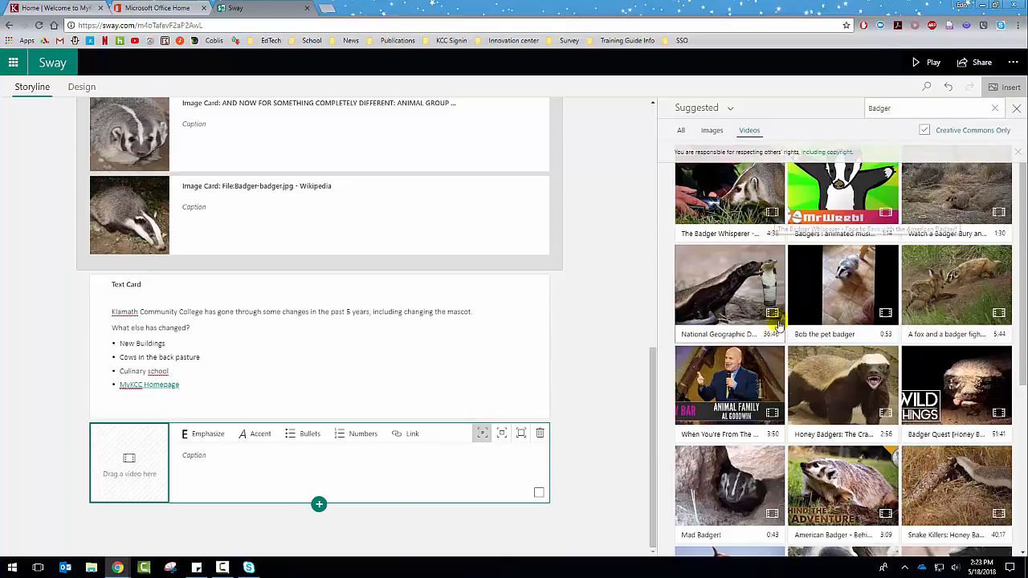
scroll(890, 318, "down", 4)
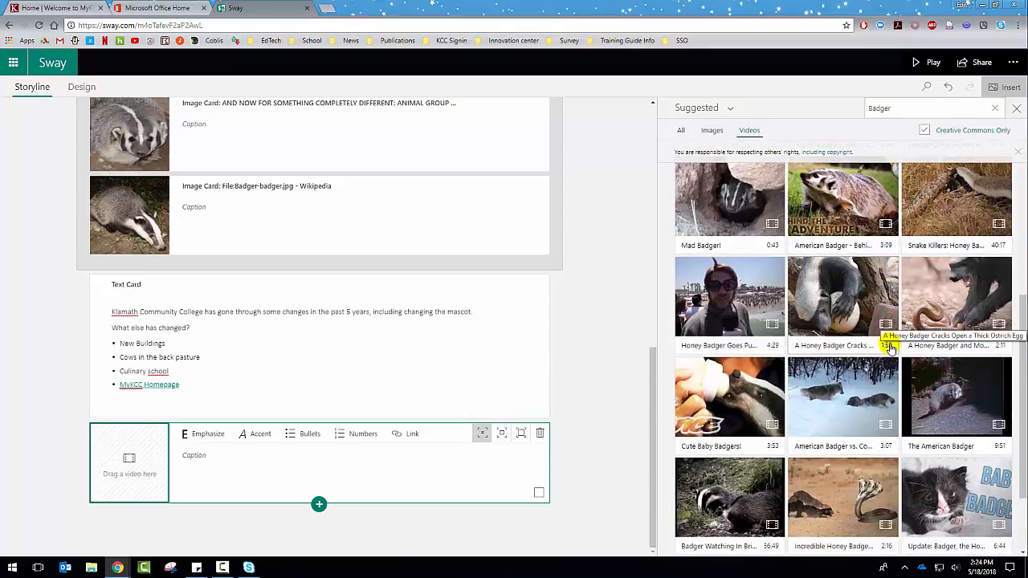
left_click(846, 309)
left_click(952, 110)
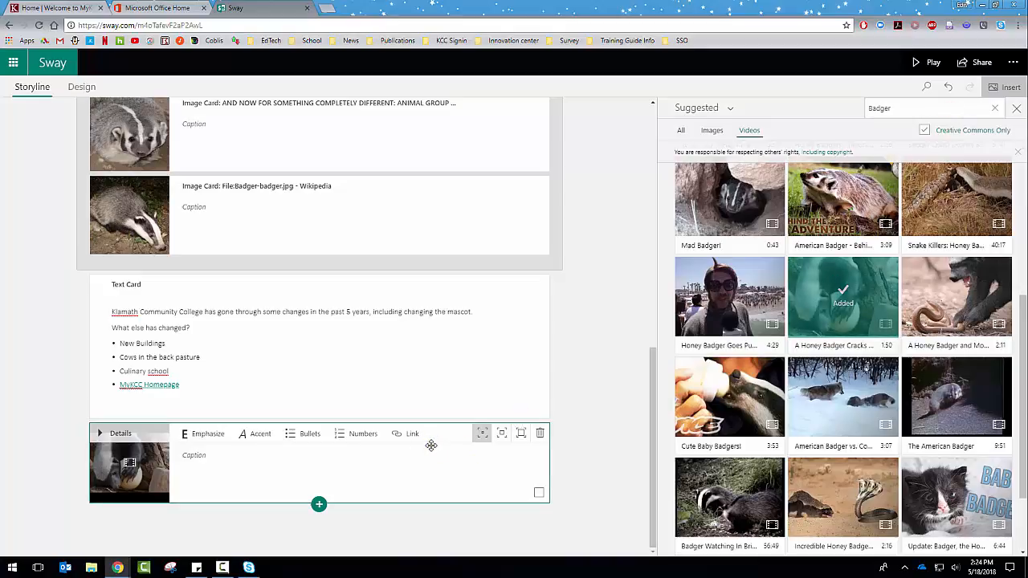
Step: Caption the video card "This is a honey badger"
left_click(410, 471)
type("This is a honey badger")
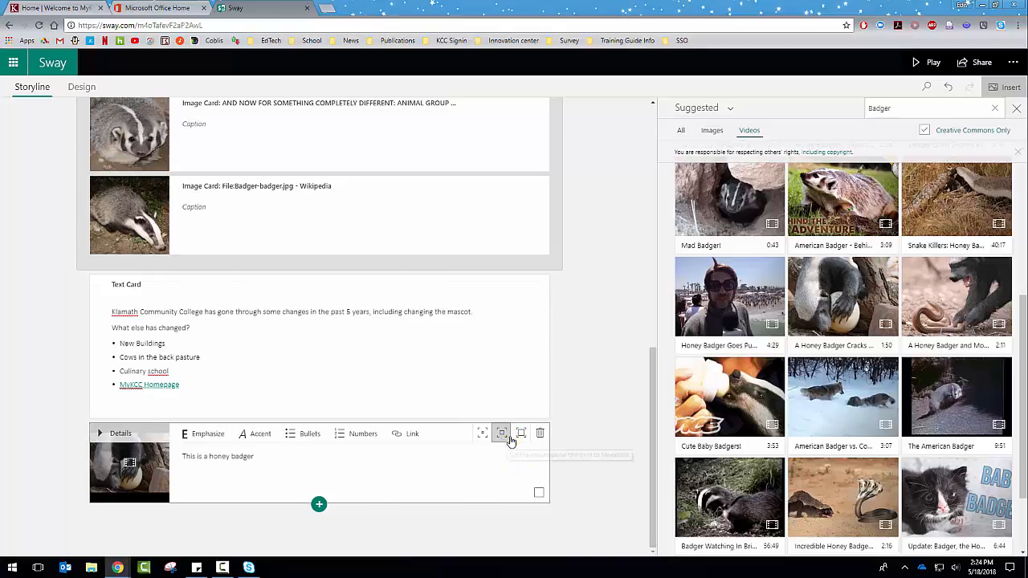
left_click(319, 504)
left_click(248, 508)
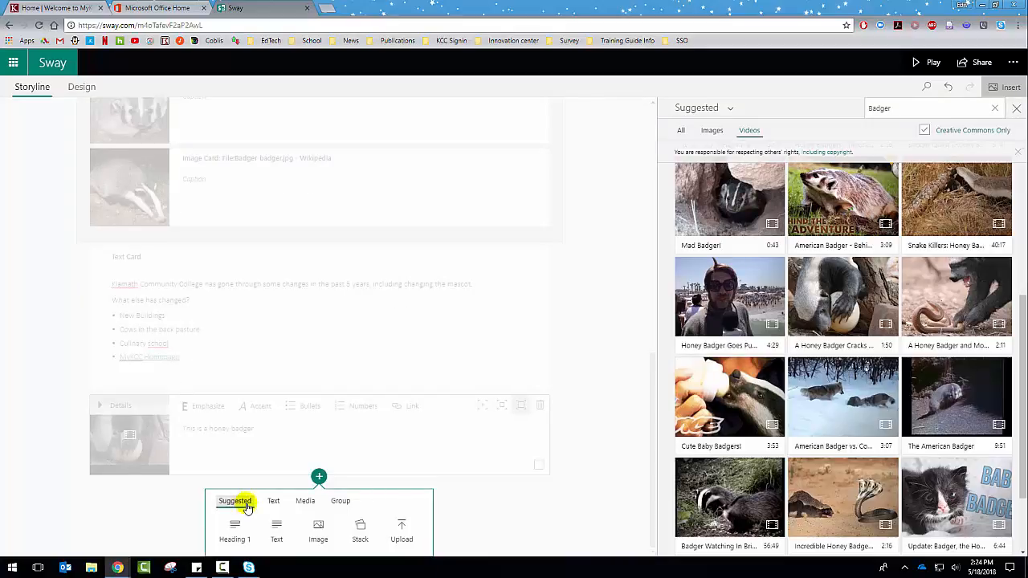
left_click(627, 392)
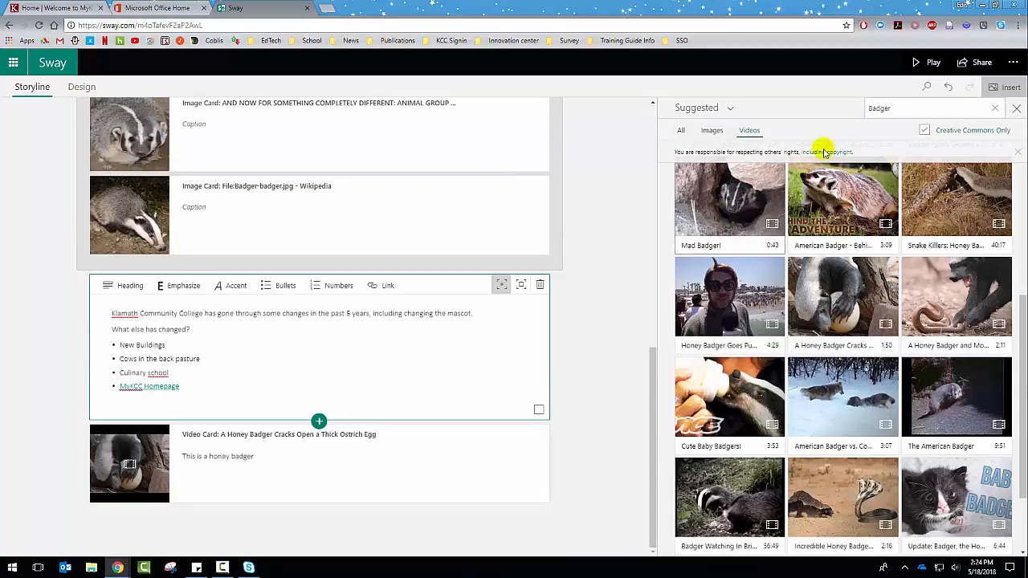
Step: Close the media suggestions and play the Sway to preview the finished newsletter
left_click(1016, 107)
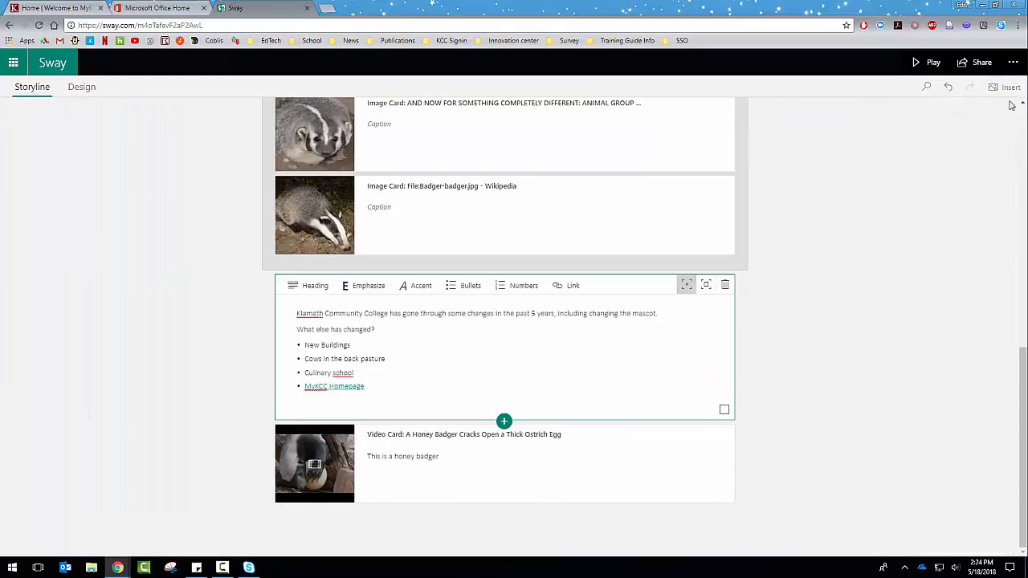
left_click(935, 64)
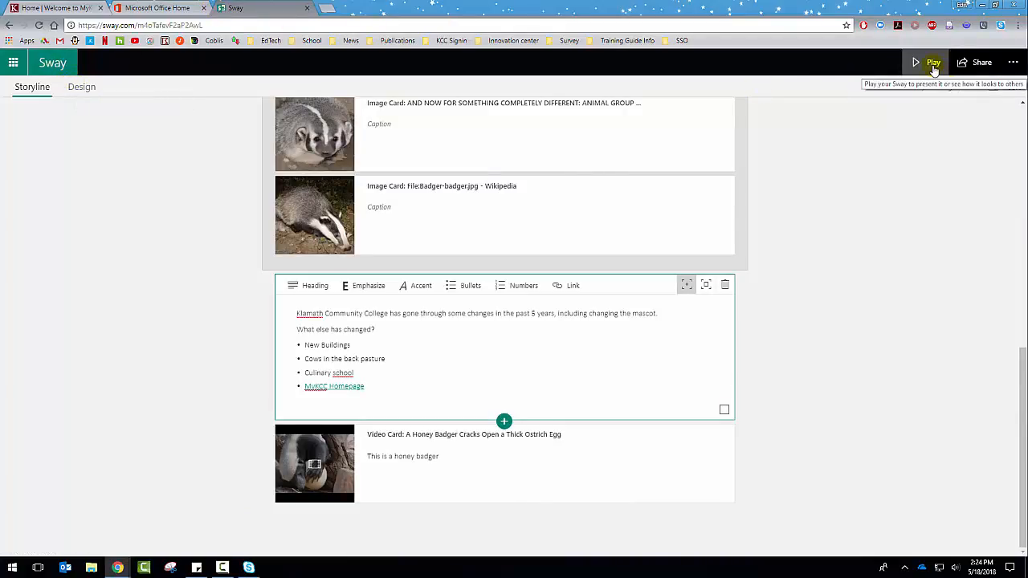
left_click(932, 64)
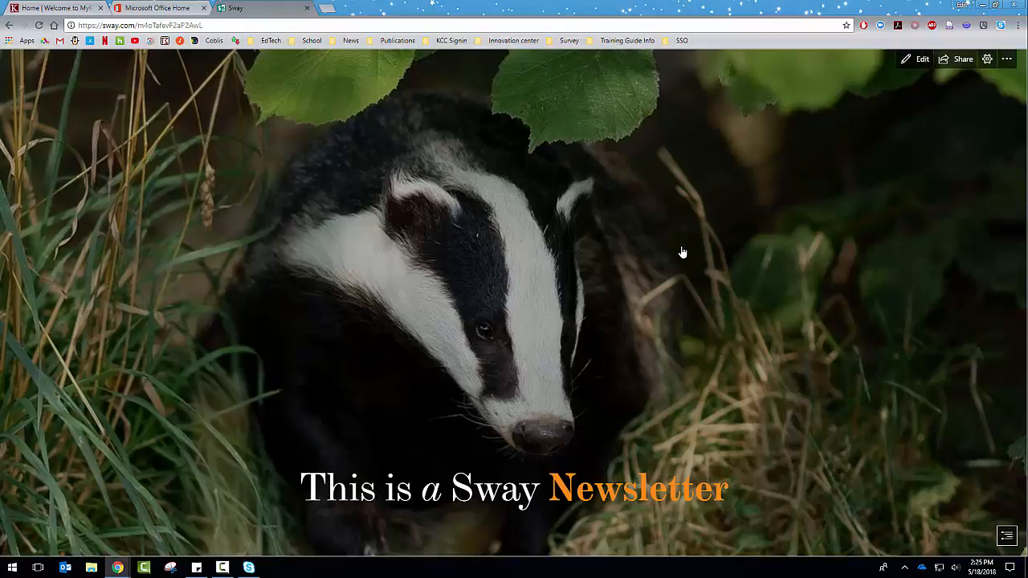
Step: Go through the badger images in the previewed slideshow to the last one and back to the first
scroll(675, 249, "down", 5)
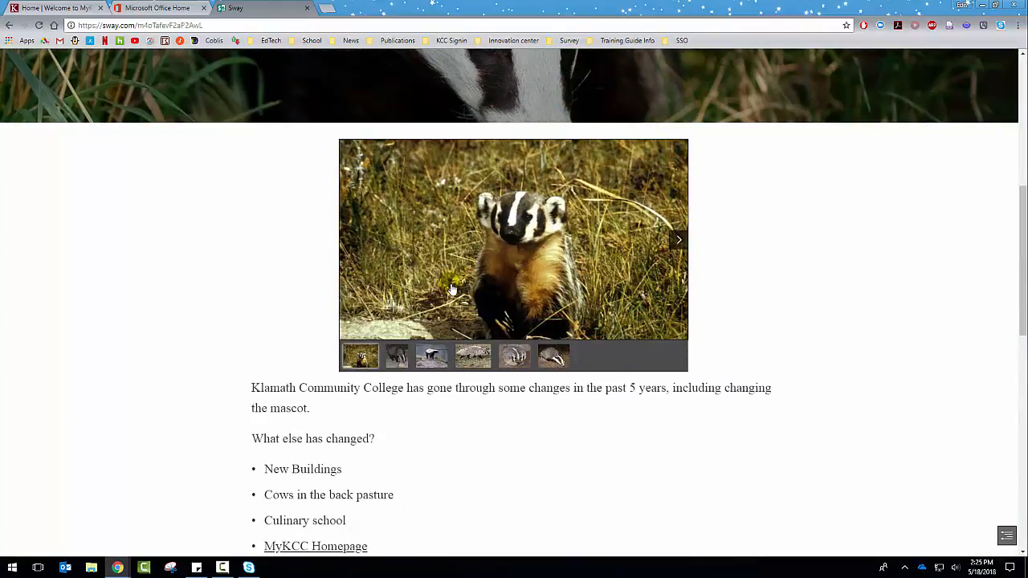
left_click(395, 365)
left_click(438, 358)
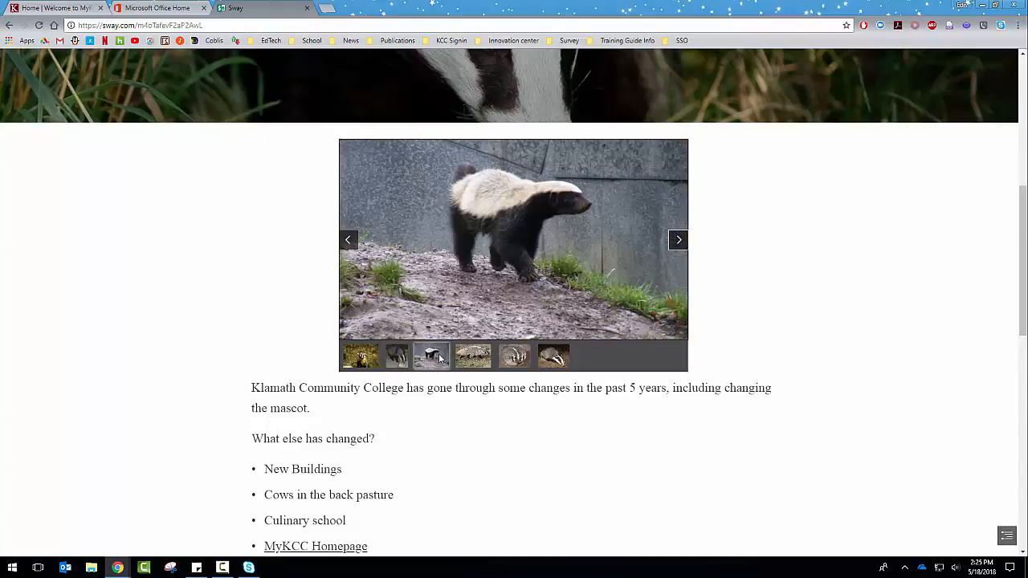
left_click(466, 360)
left_click(512, 358)
left_click(553, 358)
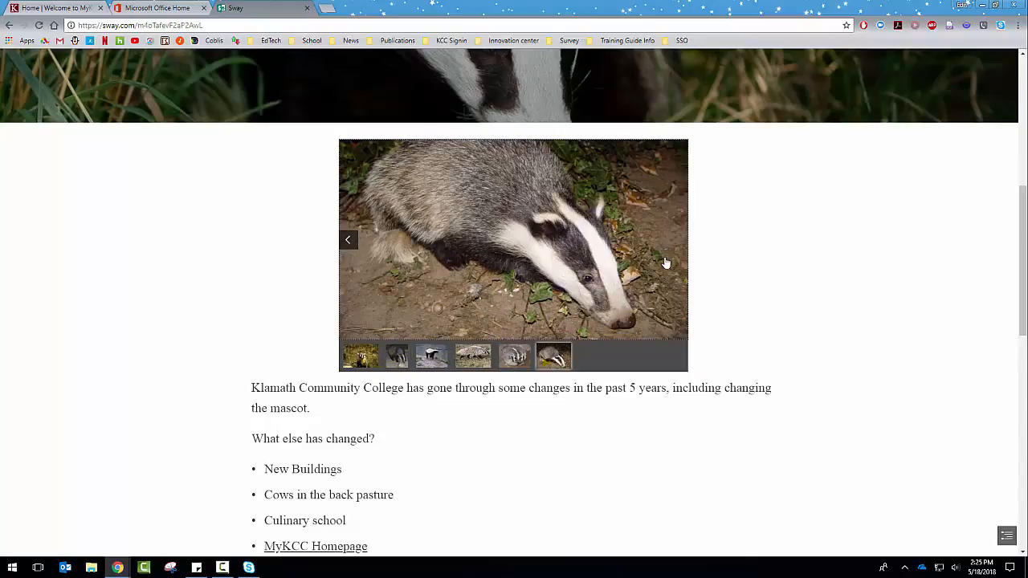
left_click(348, 243)
left_click(348, 243)
left_click(348, 243)
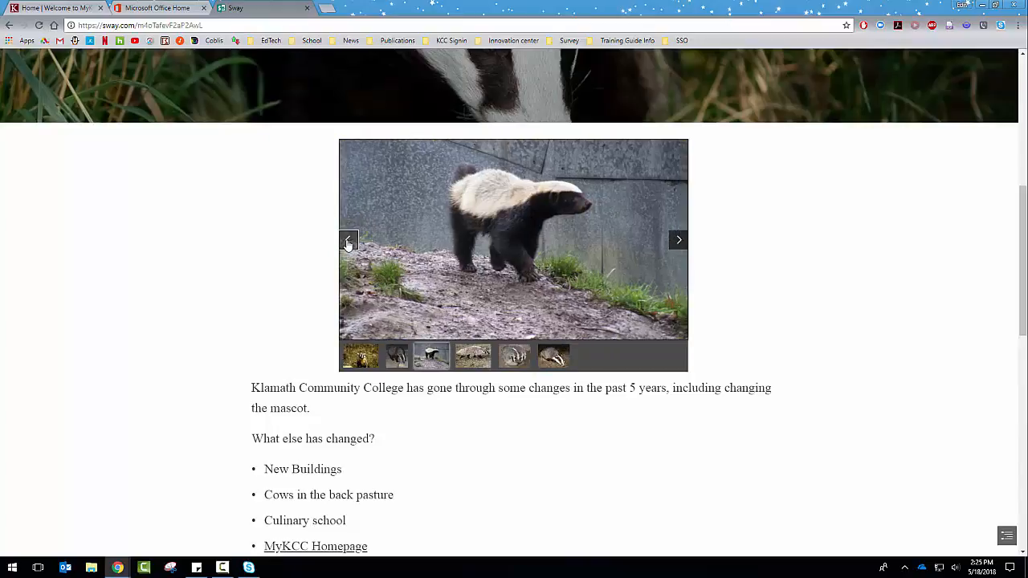
left_click(349, 243)
left_click(349, 242)
Step: Test the "MyKCC Homepage" link in the preview and return to the newsletter
scroll(272, 270, "down", 3)
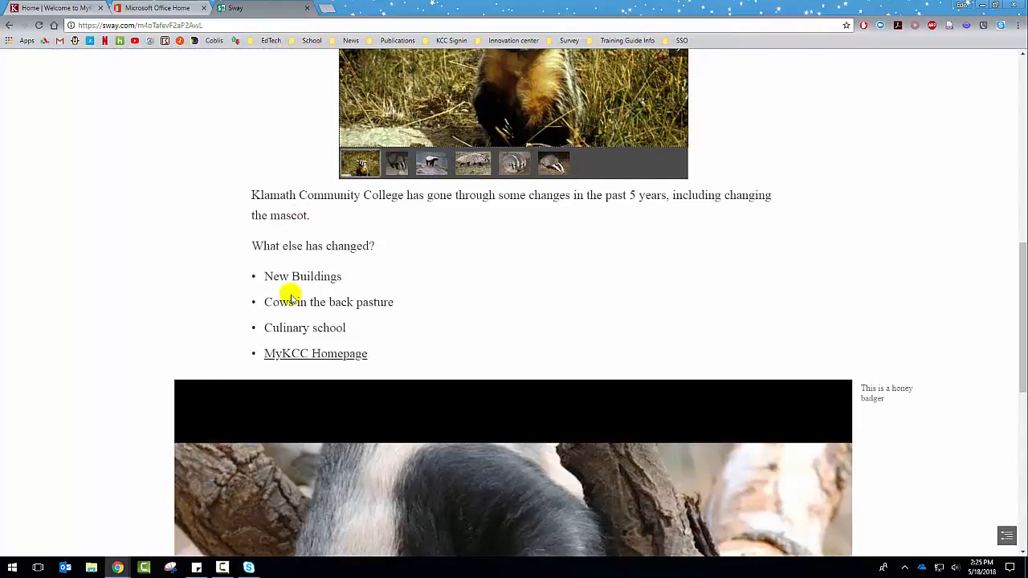
left_click(334, 355)
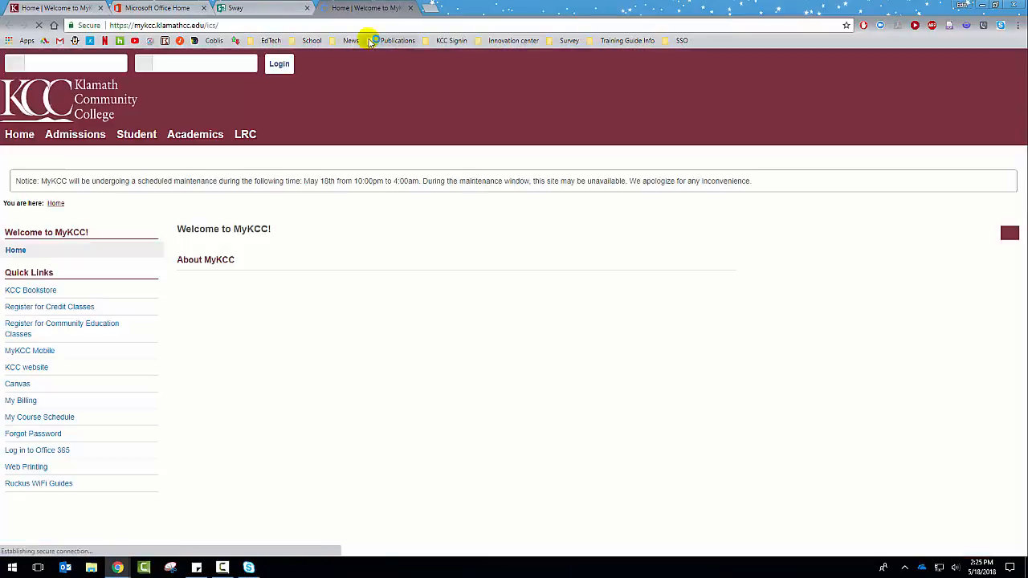
left_click(265, 9)
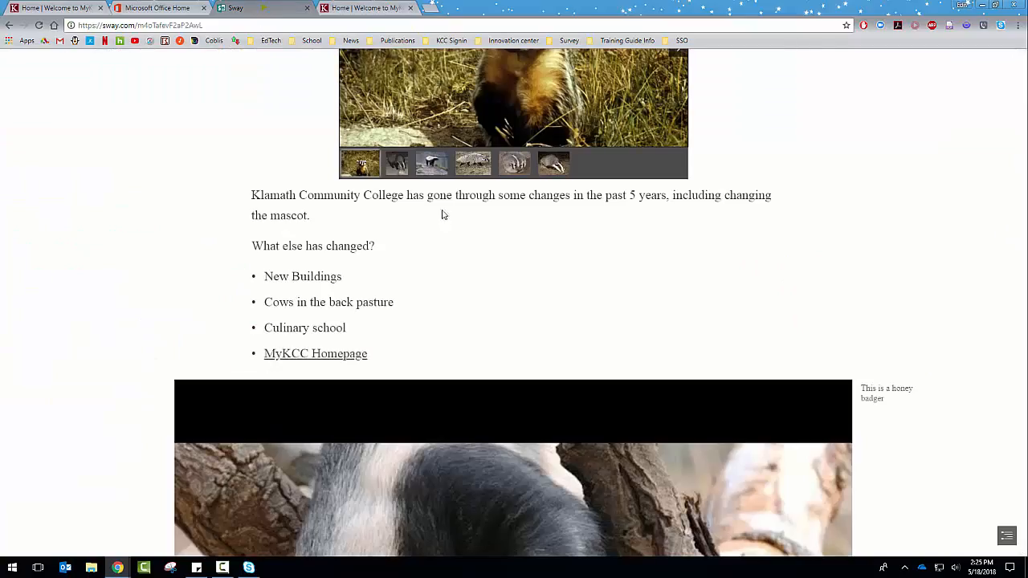
Step: Play the honey badger video in the preview, pause it, and view the end of the newsletter
scroll(468, 241, "down", 2)
scroll(468, 241, "down", 3)
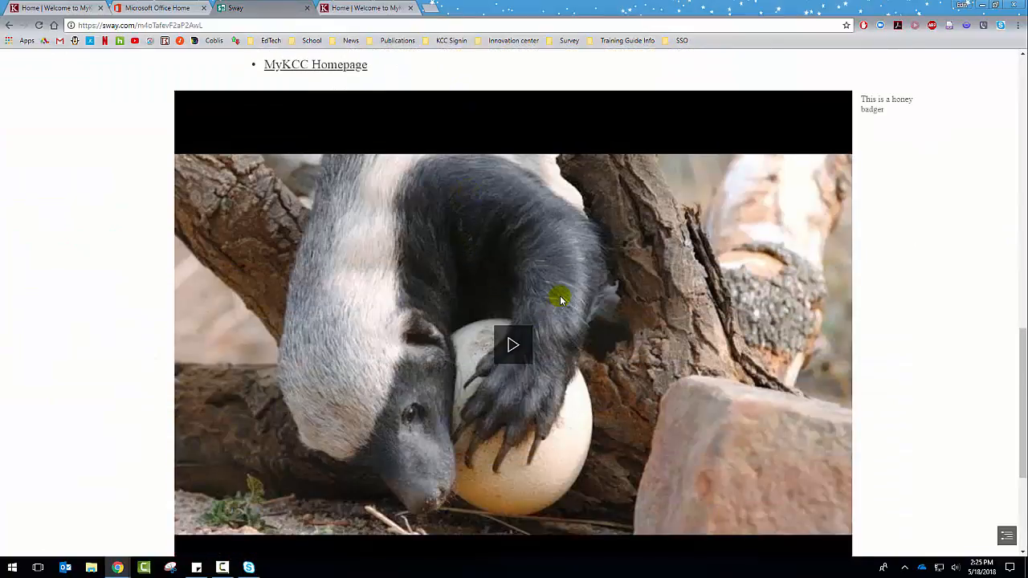
scroll(530, 301, "down", 1)
left_click(528, 302)
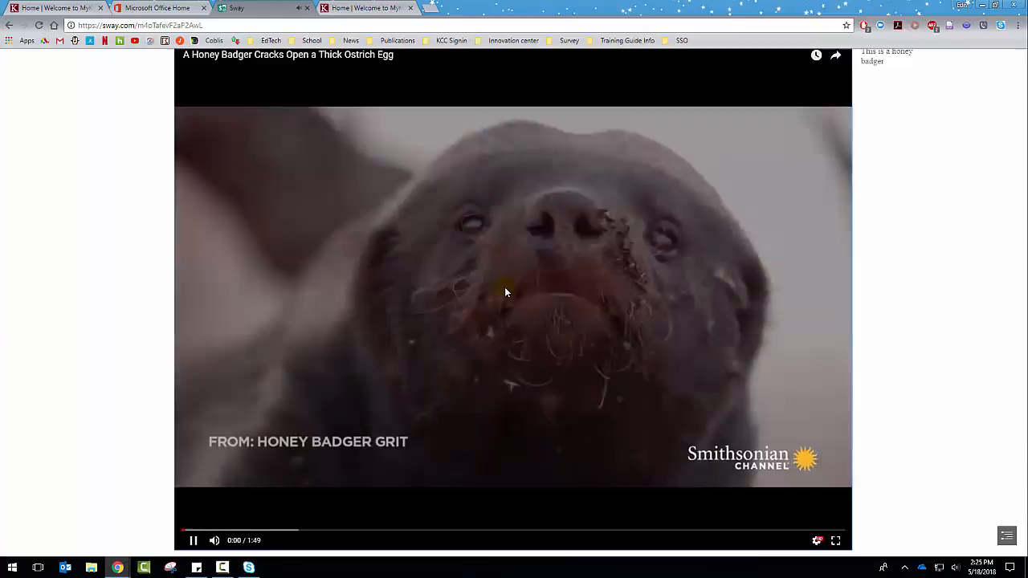
left_click(506, 289)
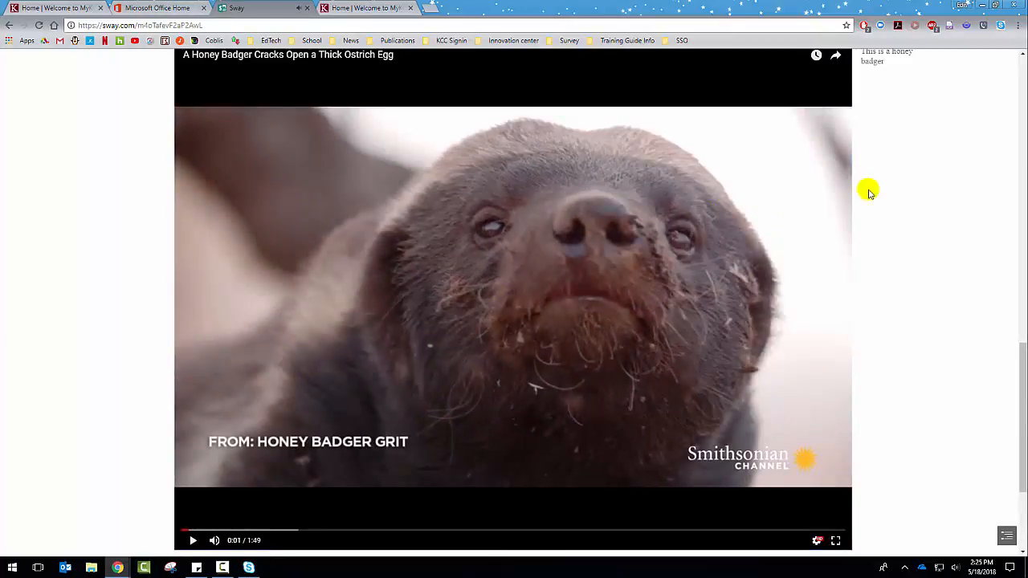
scroll(900, 193, "down", 2)
scroll(939, 209, "up", 3)
scroll(900, 229, "down", 3)
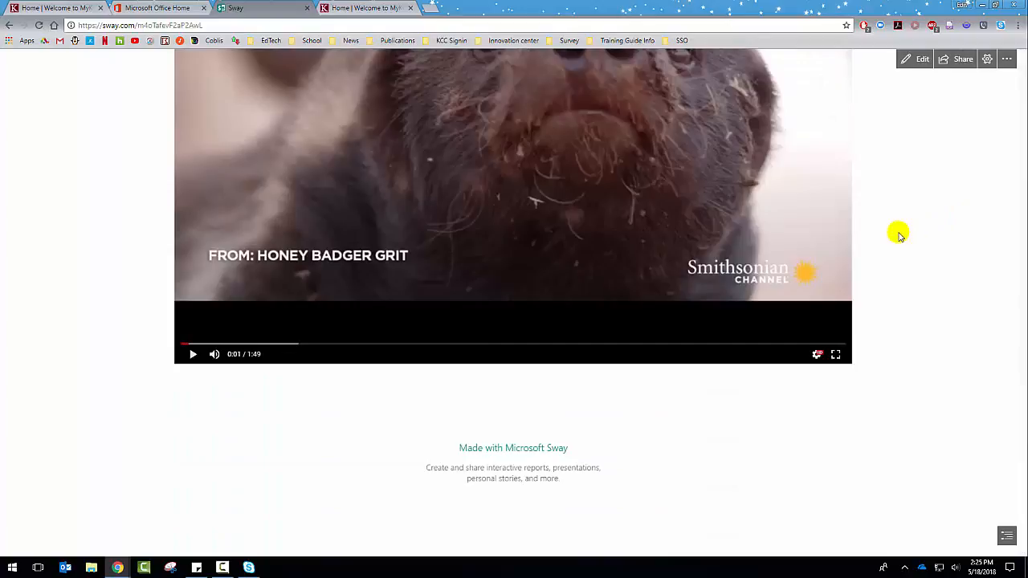
Step: Change the newsletter's layout from vertical to horizontal scrolling and view it through to the end
scroll(898, 233, "up", 5)
scroll(971, 91, "up", 3)
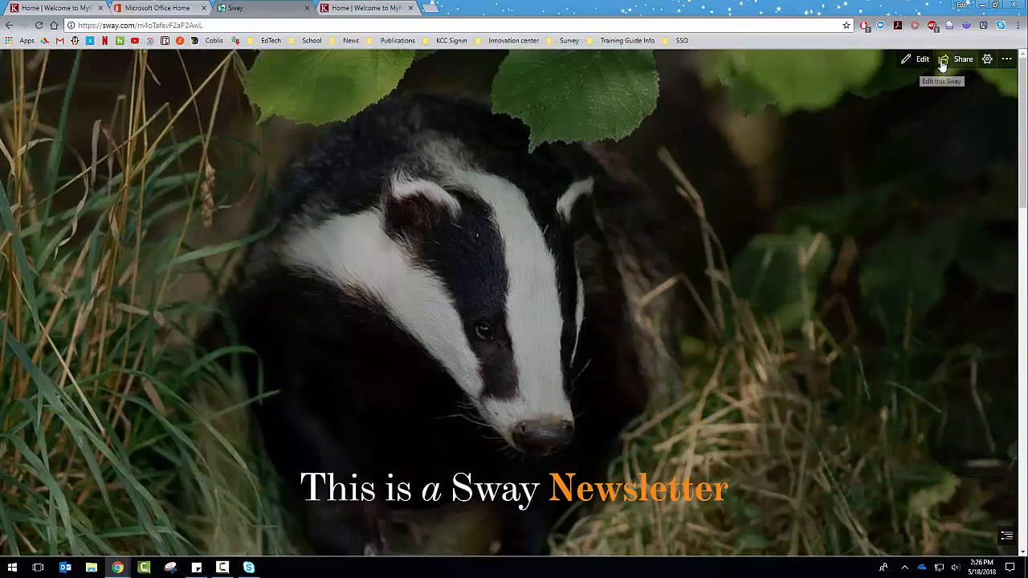
left_click(986, 64)
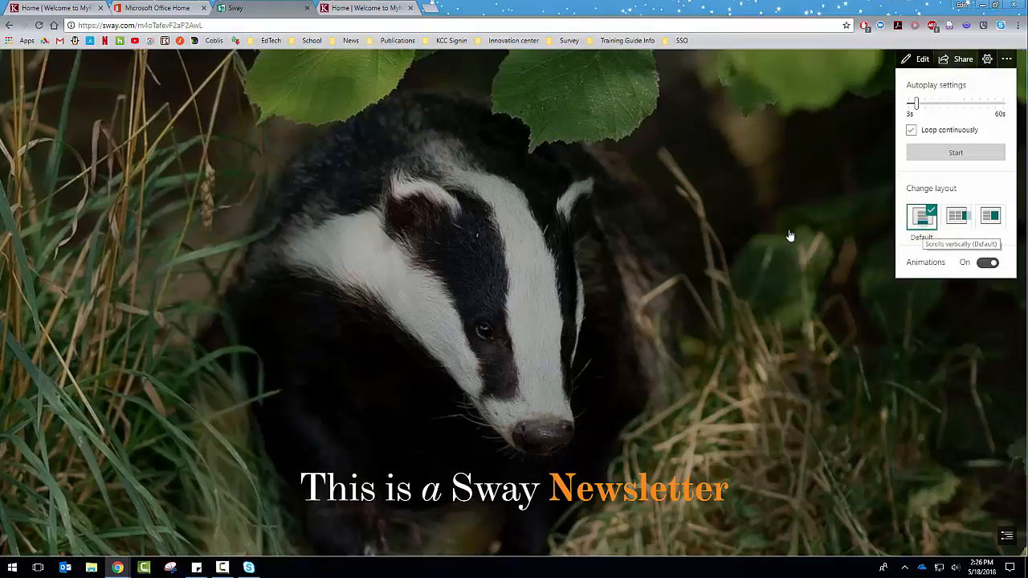
scroll(786, 230, "down", 5)
scroll(784, 227, "up", 5)
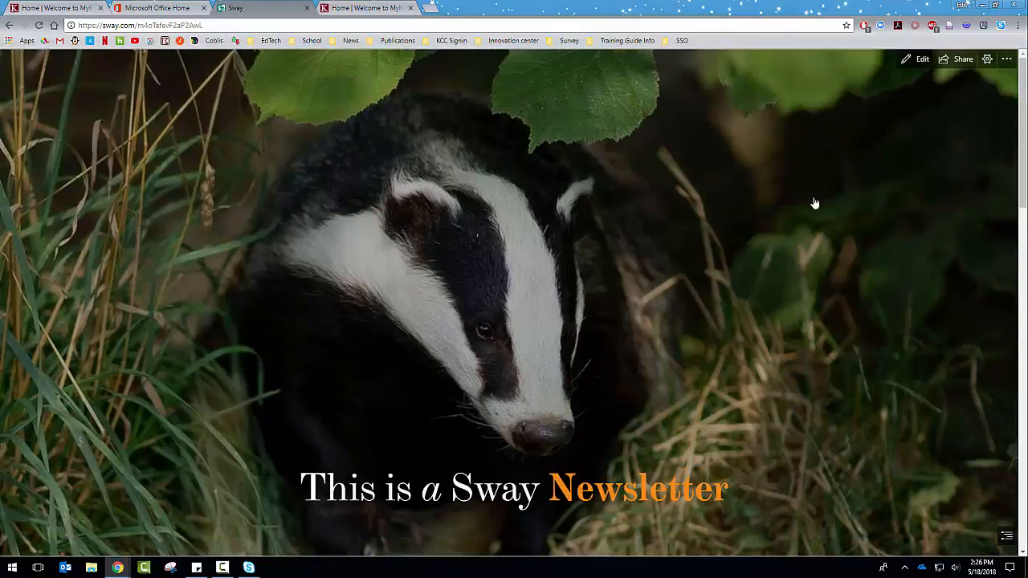
left_click(987, 59)
left_click(961, 217)
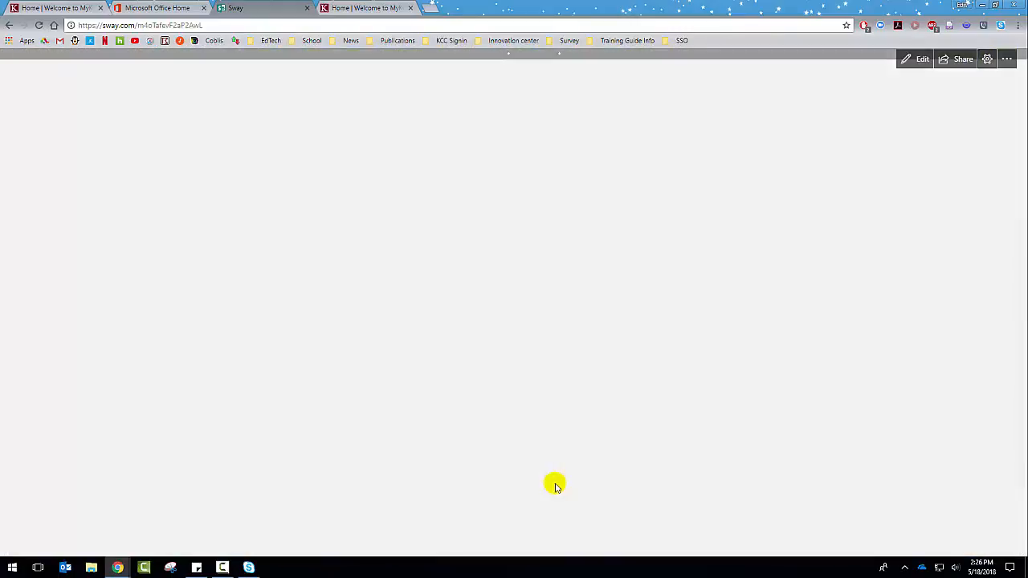
scroll(783, 439, "down", 10)
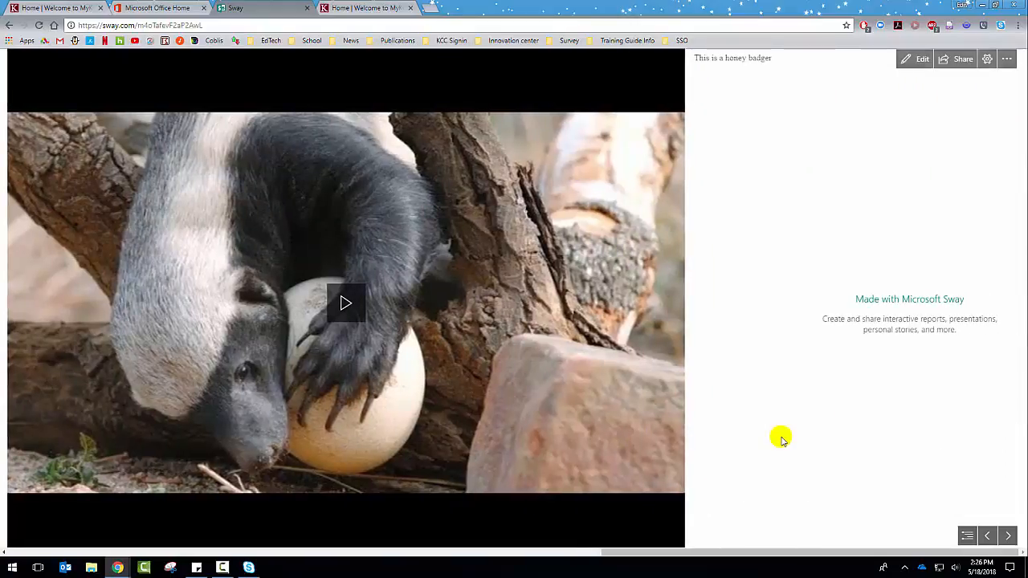
Step: Page back through the previewed newsletter to its title, and forward past the badger slideshow to the bulleted text
left_click(987, 535)
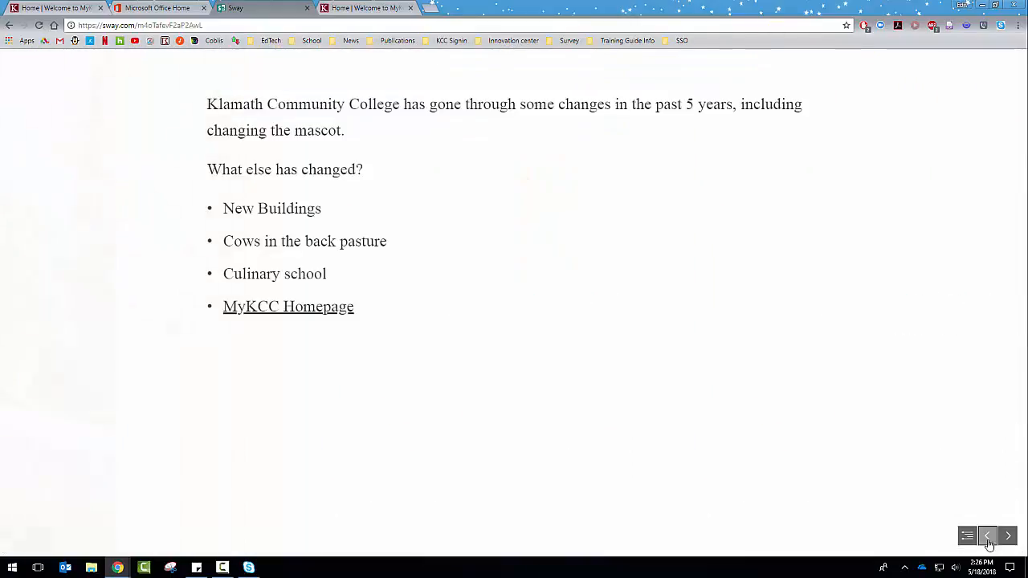
left_click(987, 536)
left_click(987, 535)
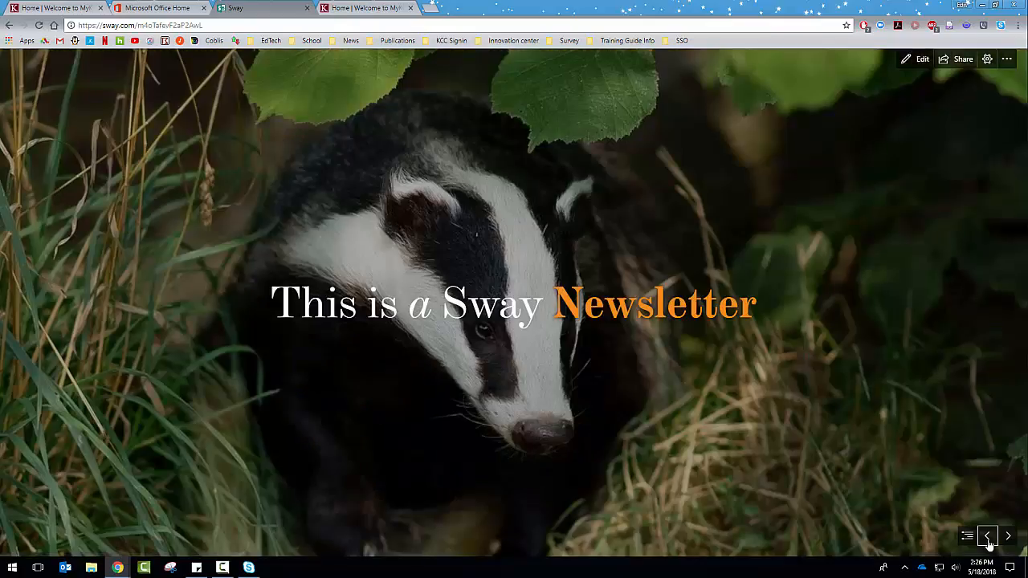
left_click(1009, 537)
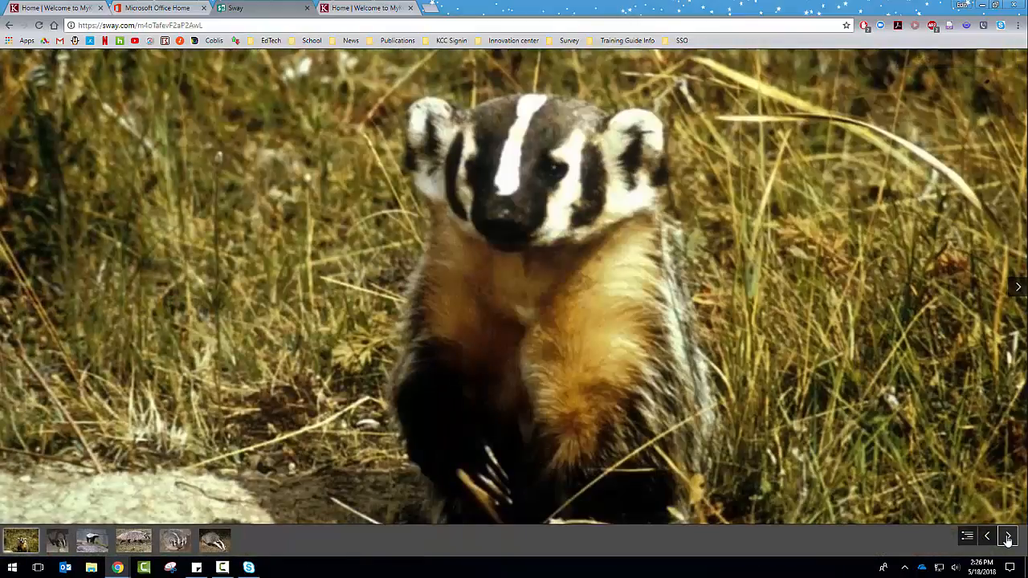
left_click(1009, 536)
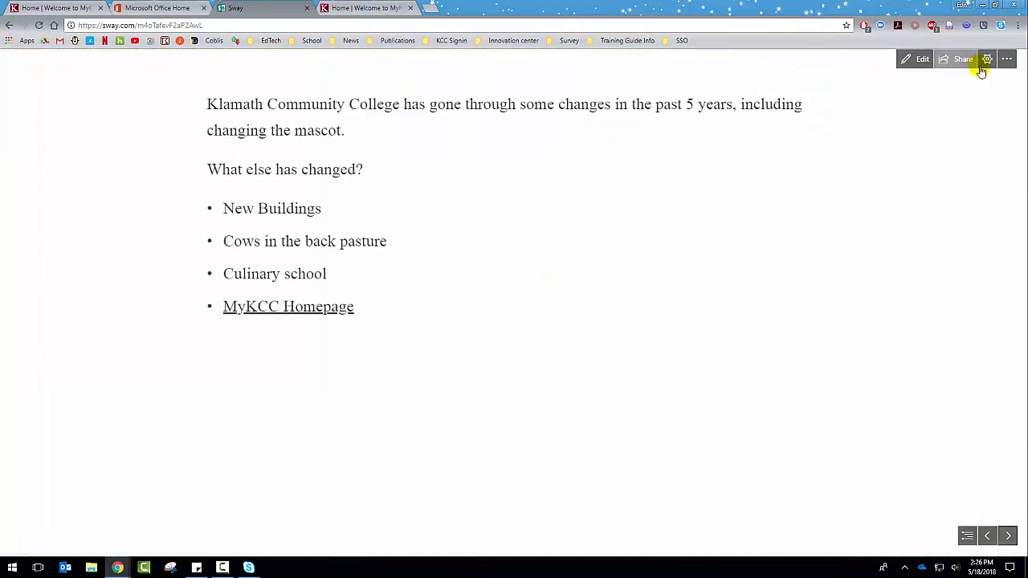
Step: Slightly lengthen the autoplay delay in the preview's playback settings, with continuous looping on
left_click(989, 64)
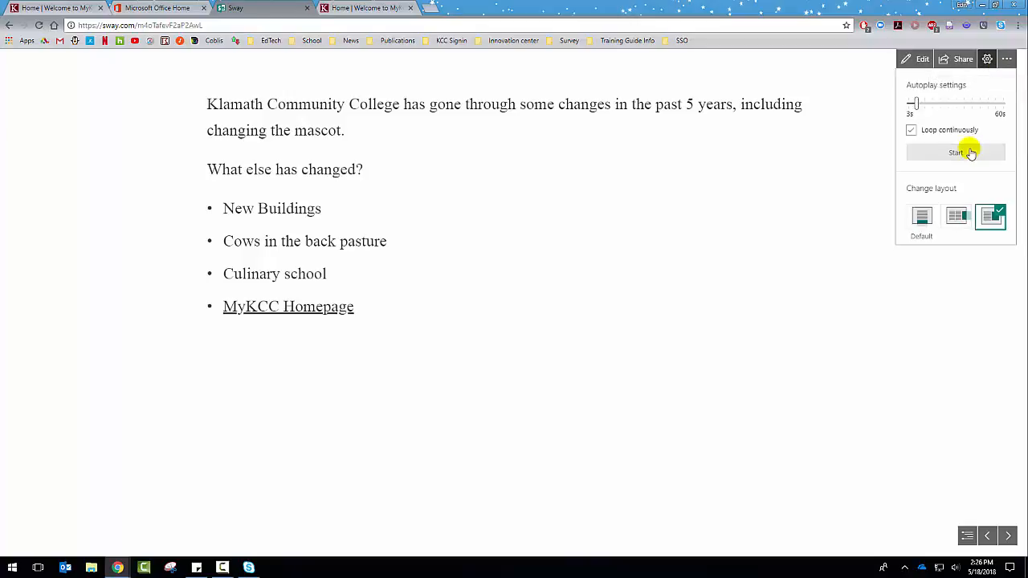
left_click(960, 131)
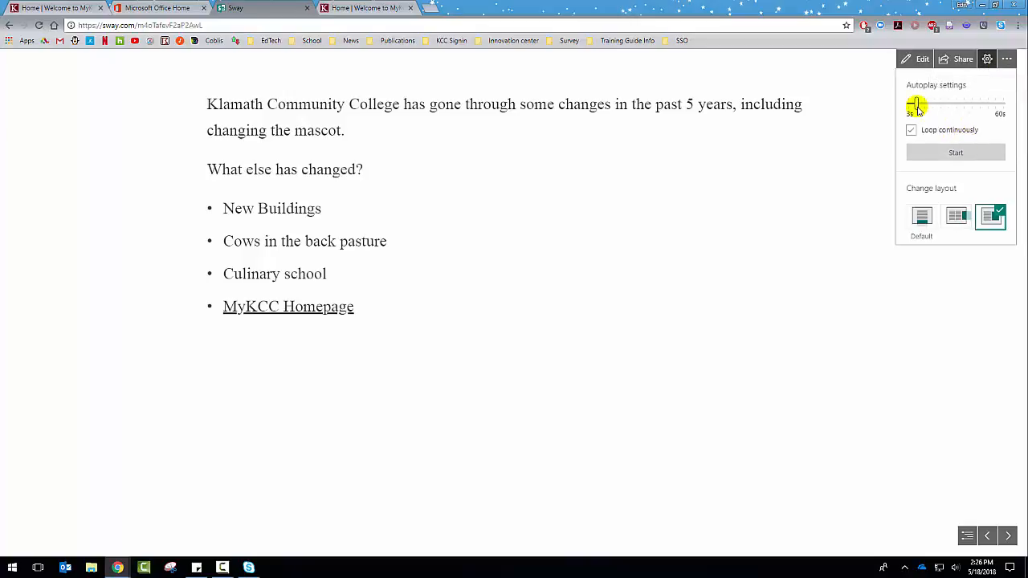
mouse_move(918, 109)
left_click_drag(918, 108, 924, 116)
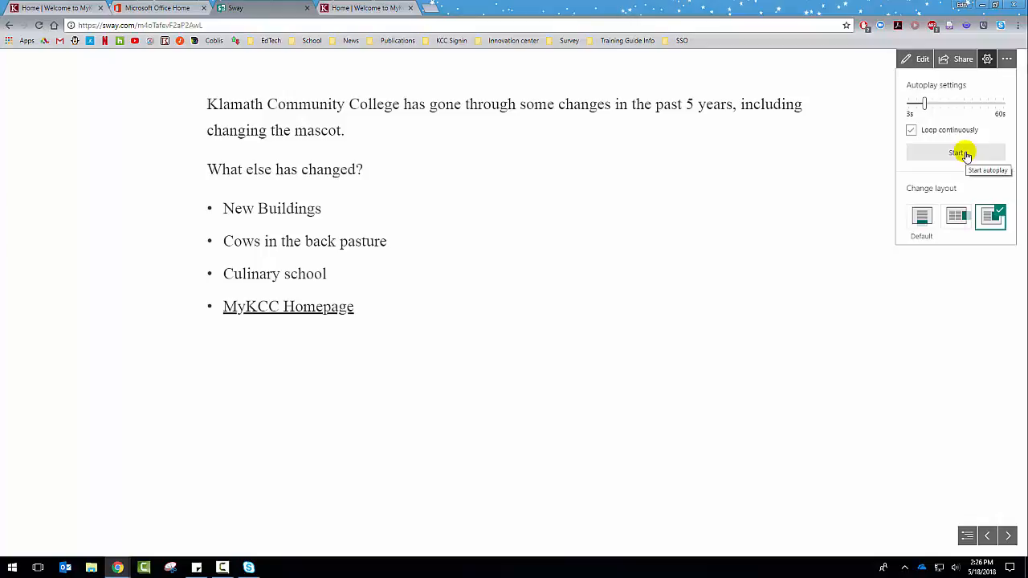
Step: Look over the preview's additional options and return to editing the newsletter in its Design view
left_click(1006, 58)
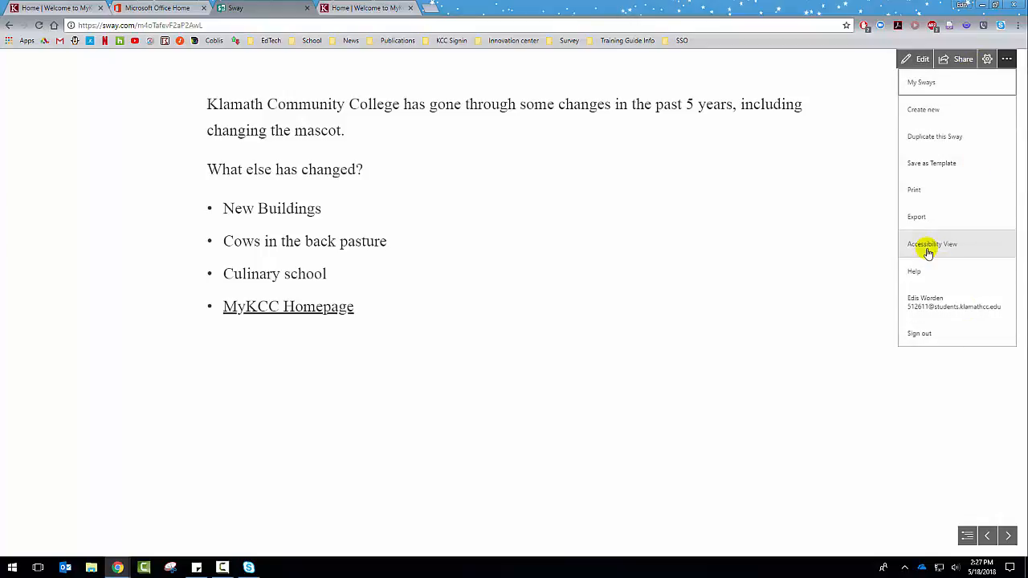
left_click(847, 229)
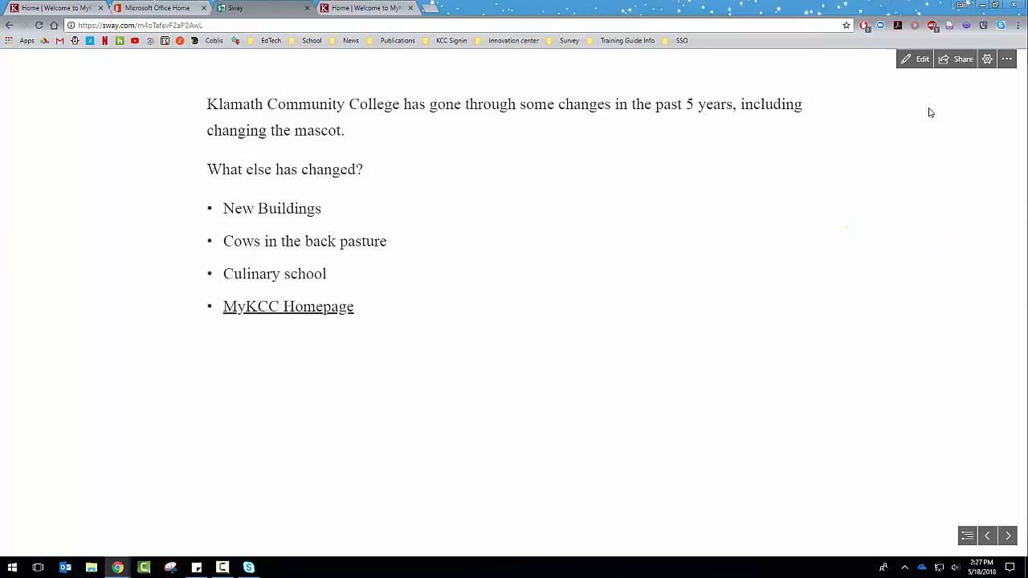
left_click(909, 73)
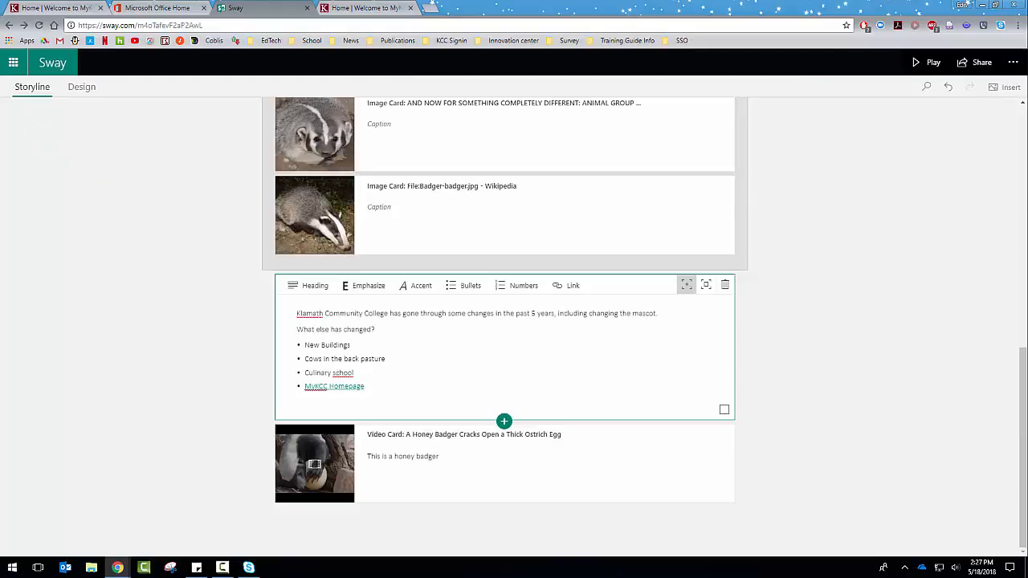
left_click(81, 86)
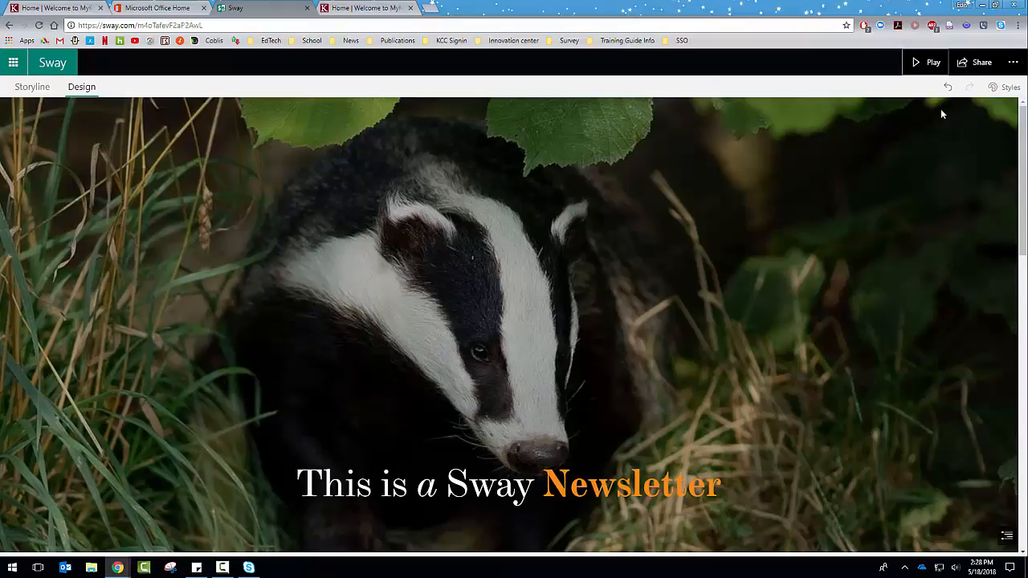
Step: Examine the newsletter's sharing options, including the edit invitation and additional settings, and set the invitation back to view
left_click(964, 66)
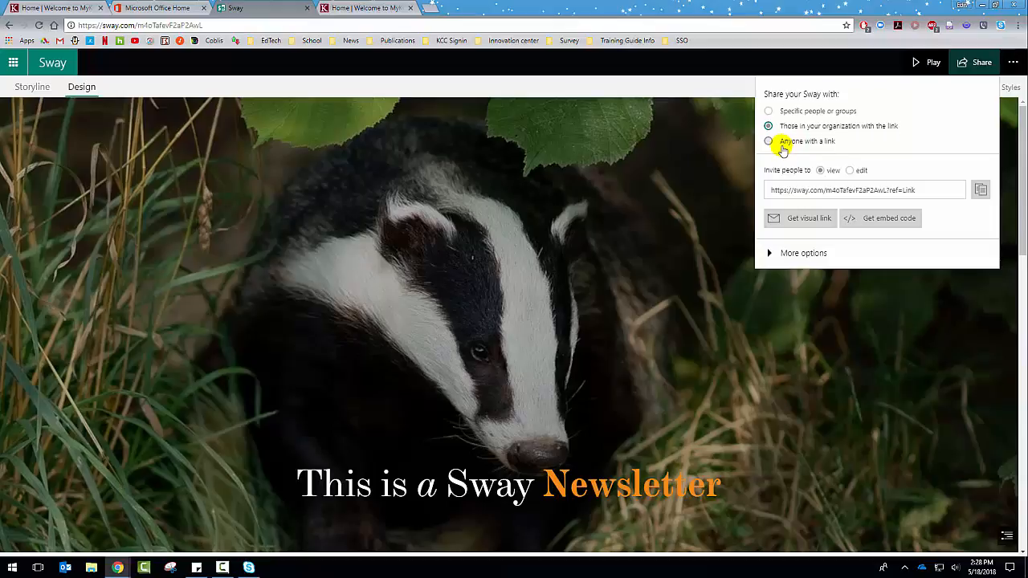
left_click(861, 173)
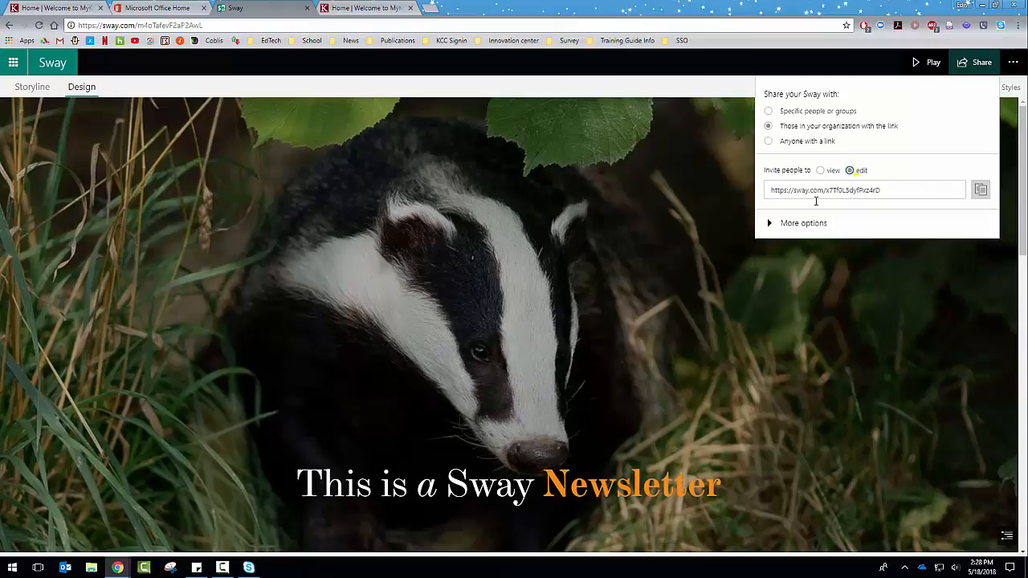
left_click(771, 224)
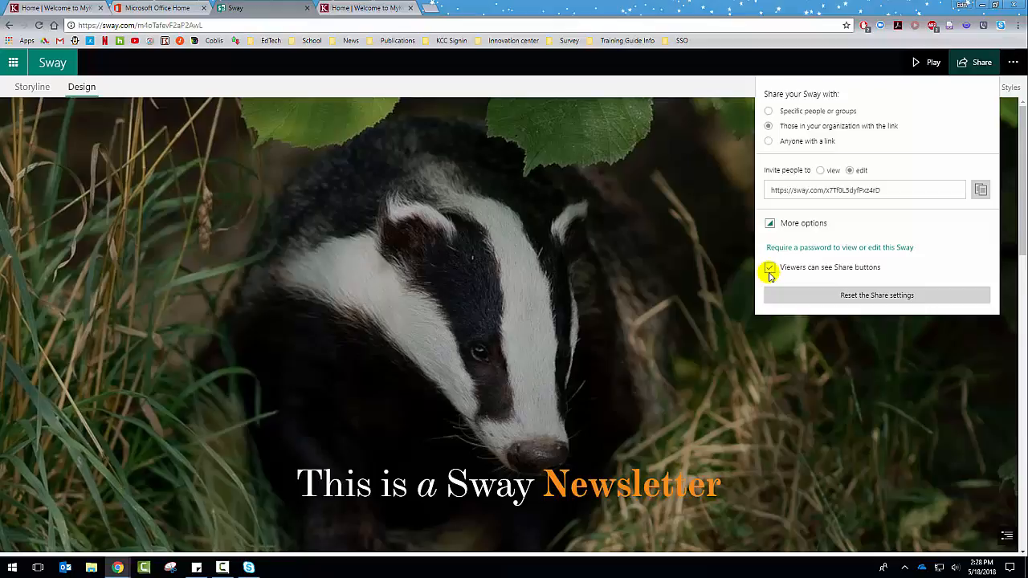
left_click(820, 171)
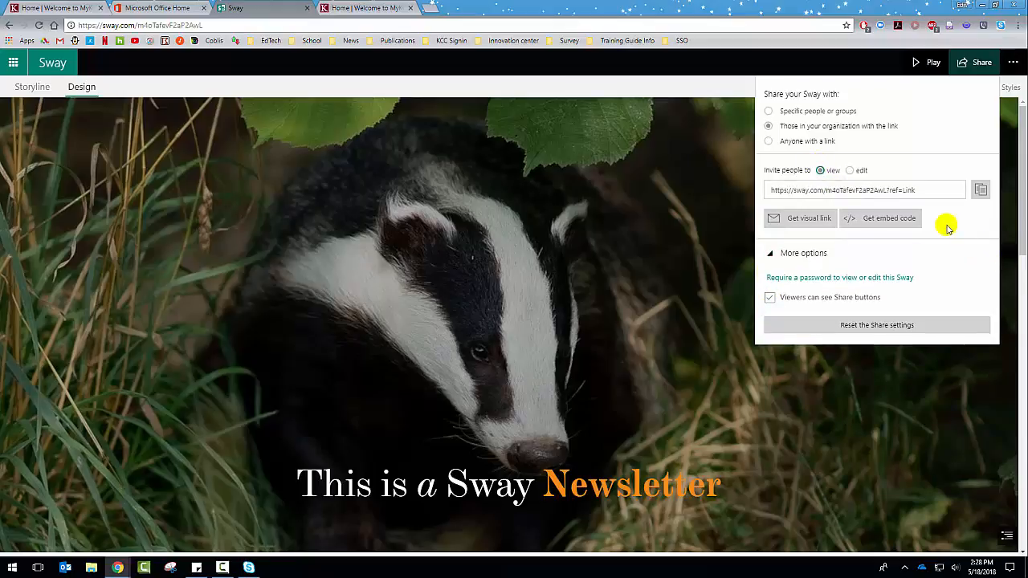
Step: Copy the newsletter's visual link and paste it into the body of a new Outlook email
left_click(812, 221)
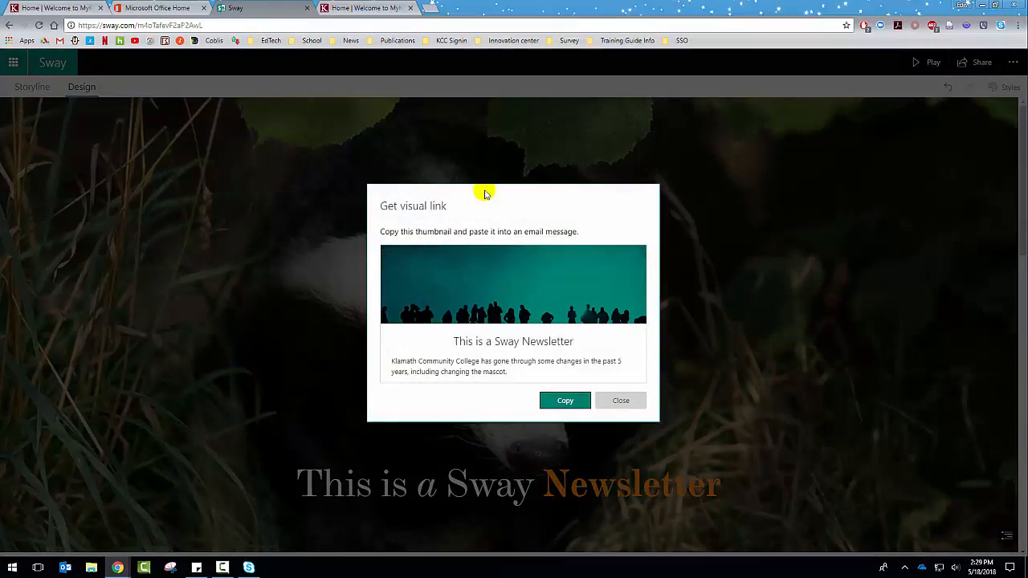
left_click(591, 400)
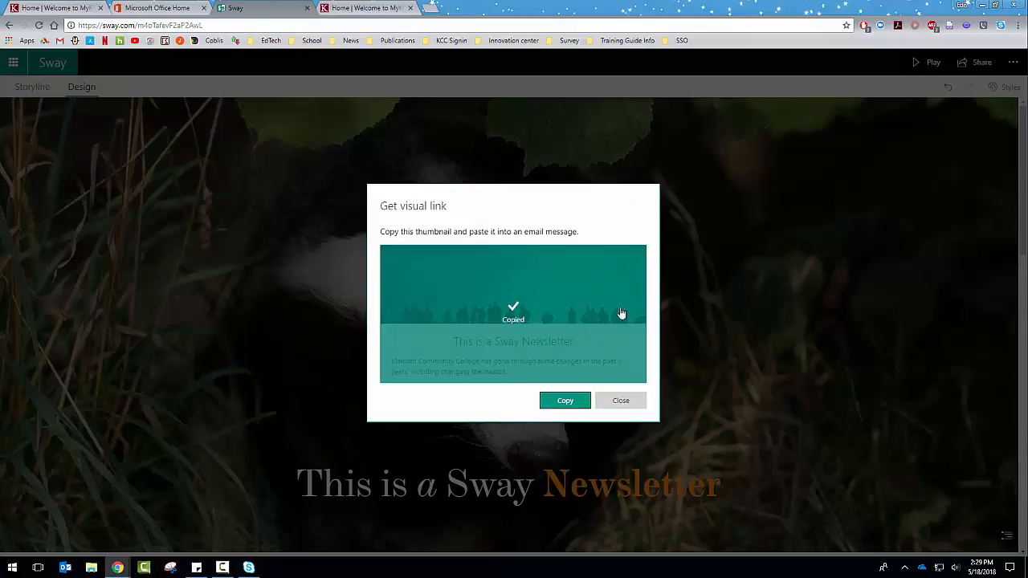
left_click(60, 569)
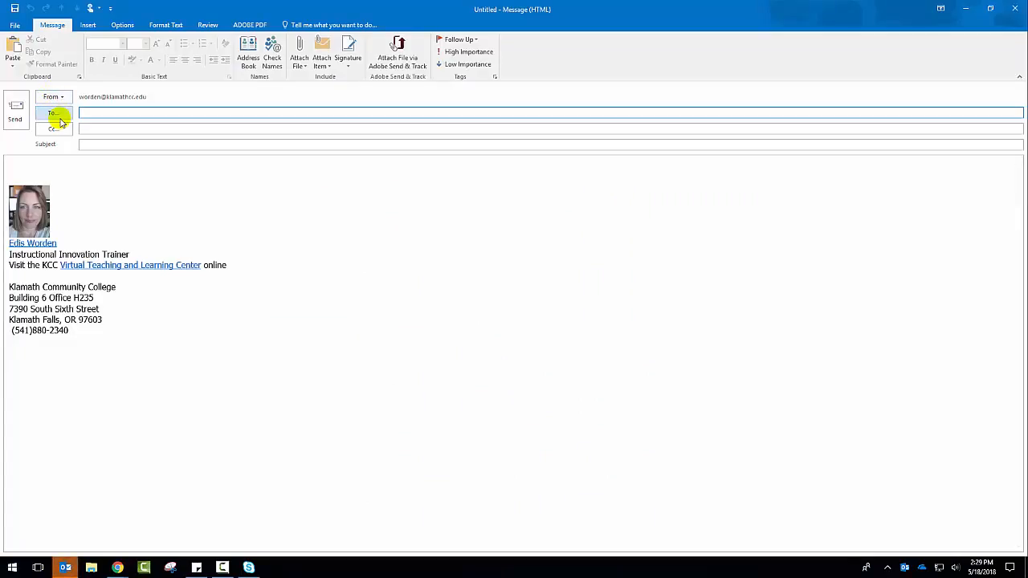
left_click(71, 172)
right_click(71, 170)
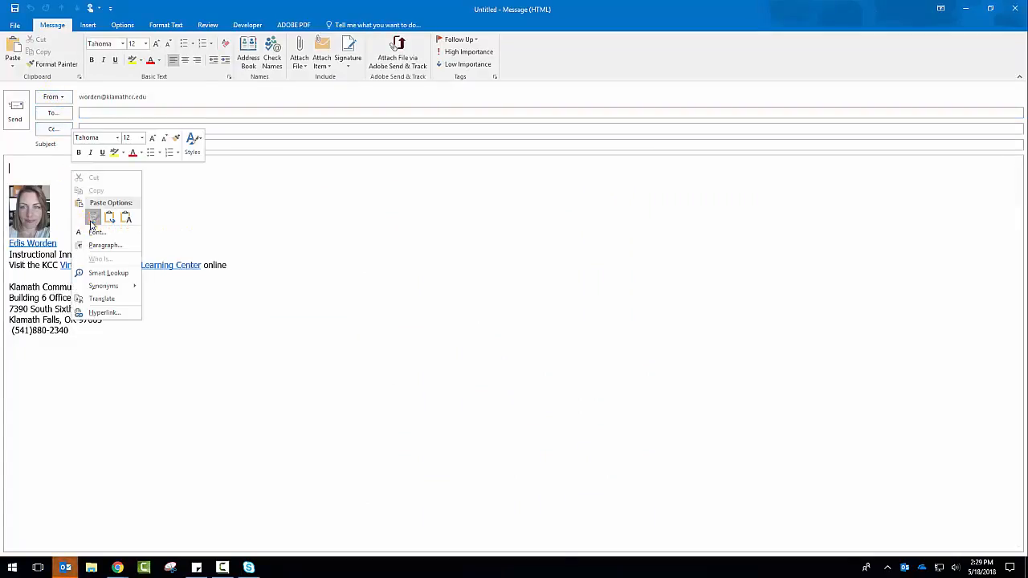
left_click(92, 220)
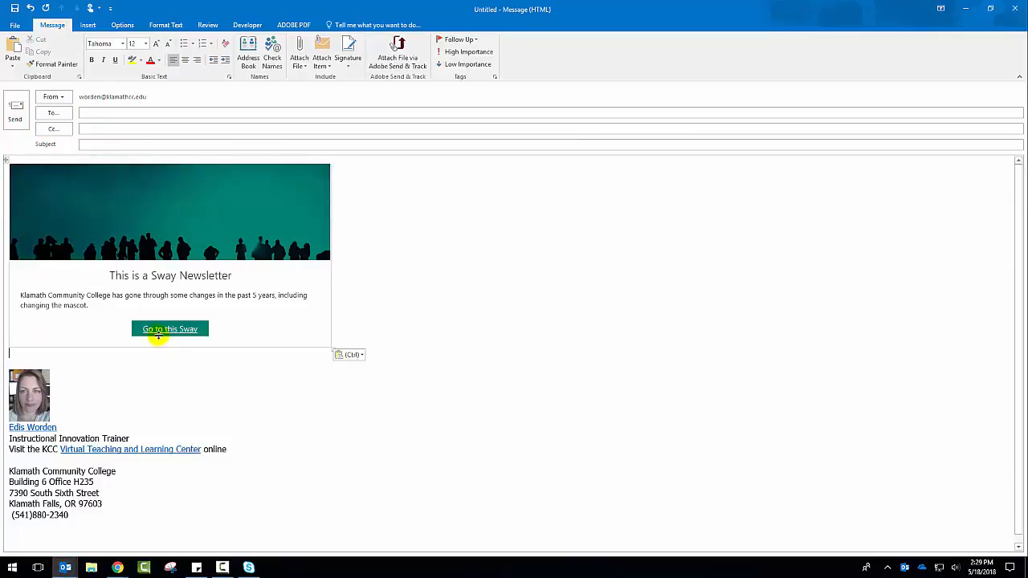
Step: Put the email and Outlook aside, return to Sway and dismiss the visual link dialog
left_click(965, 9)
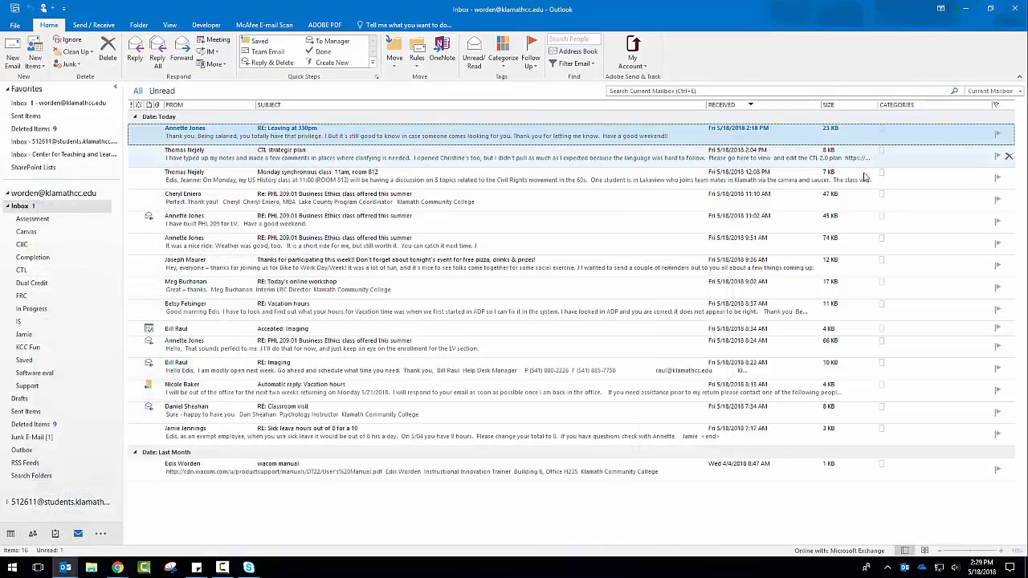
left_click(980, 11)
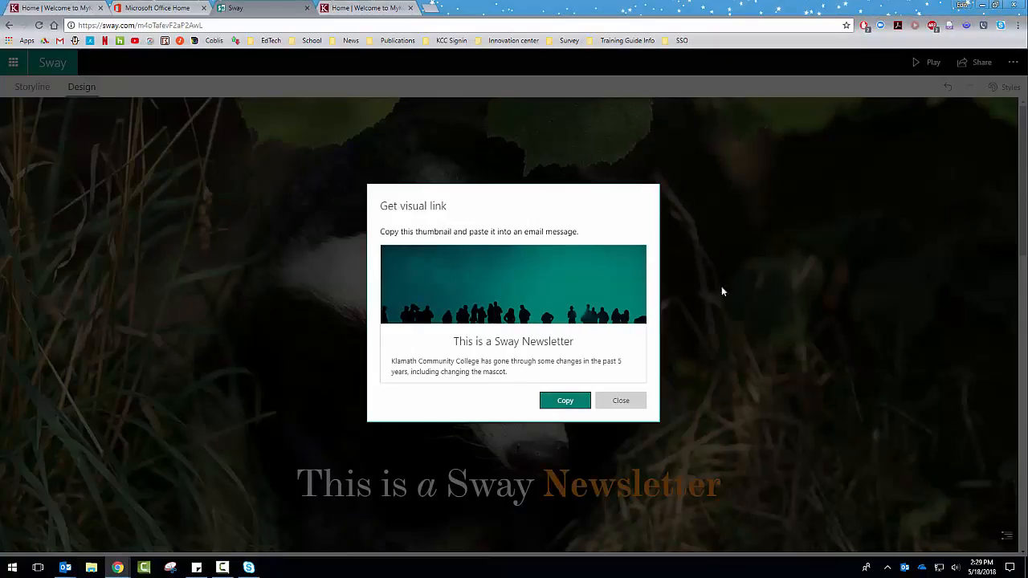
left_click(625, 402)
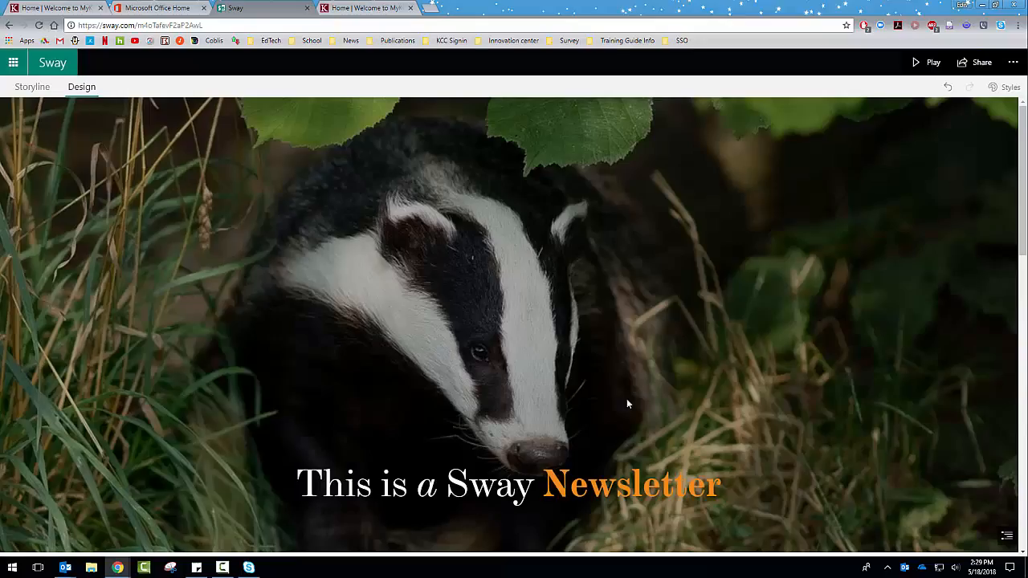
Step: View the newsletter's embed code and the MyKCC website as an example target, and return to Sway to close the code
left_click(984, 64)
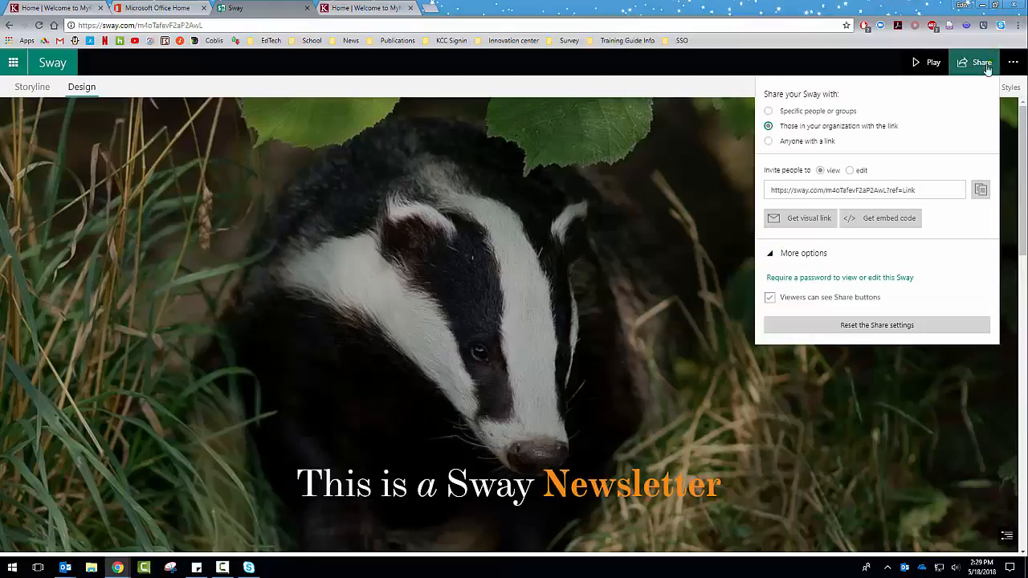
left_click(873, 224)
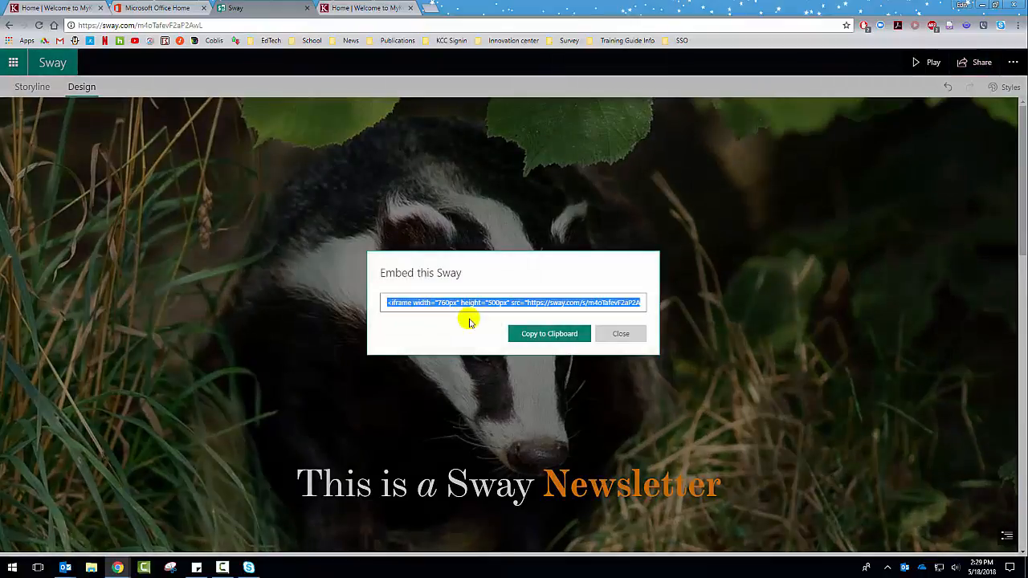
left_click(354, 7)
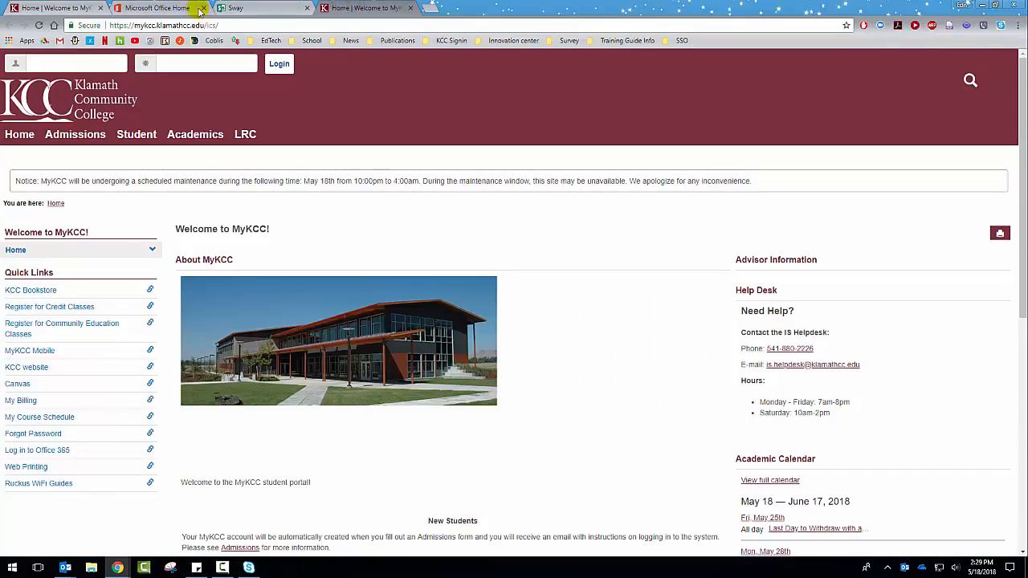
left_click(247, 7)
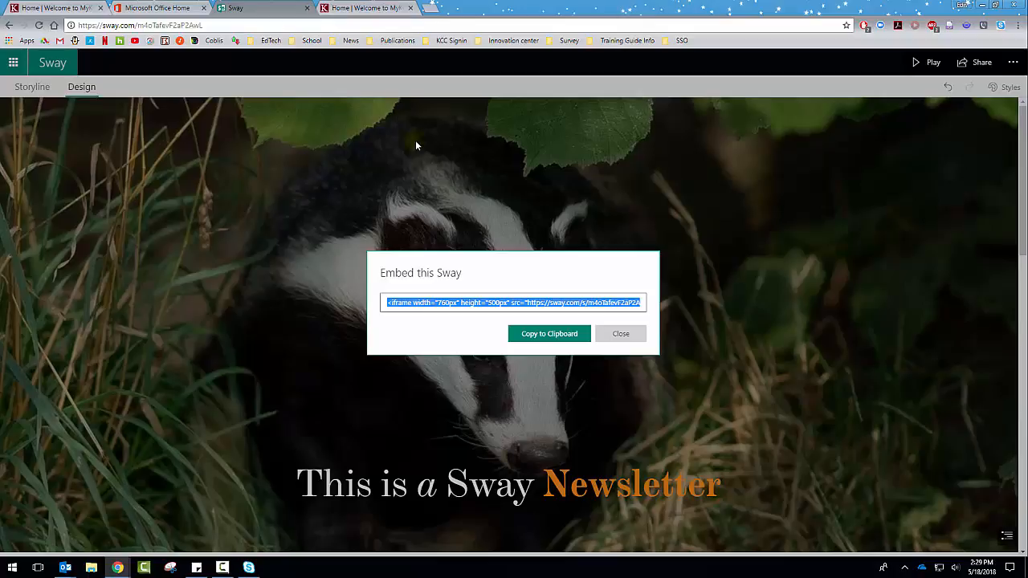
left_click(759, 165)
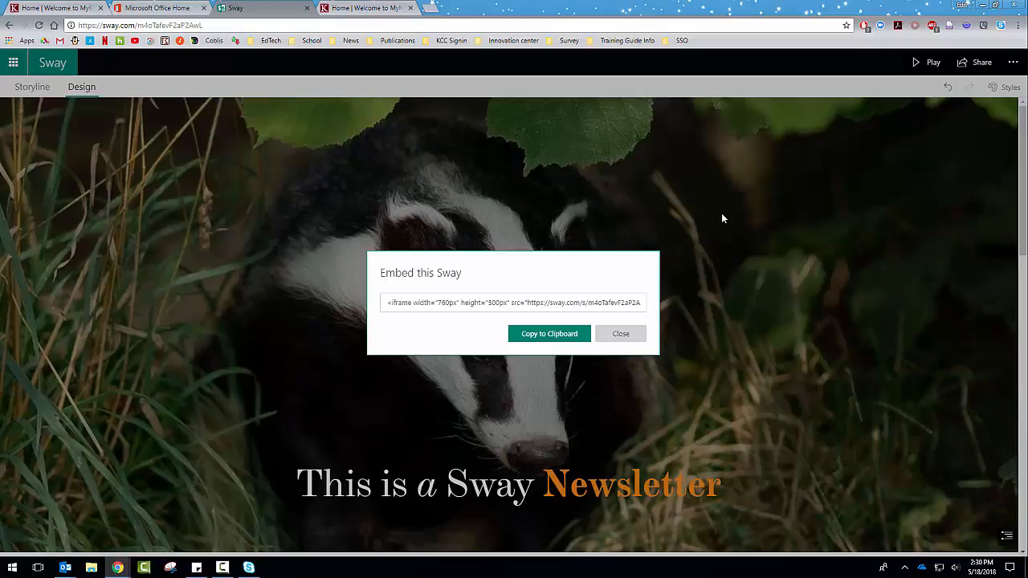
left_click(635, 337)
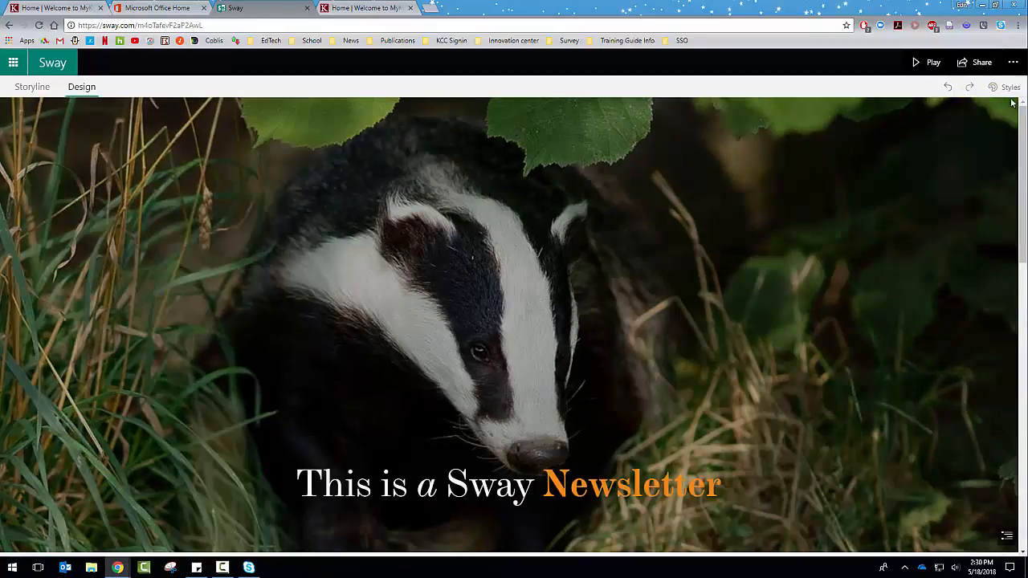
Step: Choose the vertical layout, apply the grey floral-patterned style with a pink accent, and view the restyled newsletter down to the video
left_click(1009, 88)
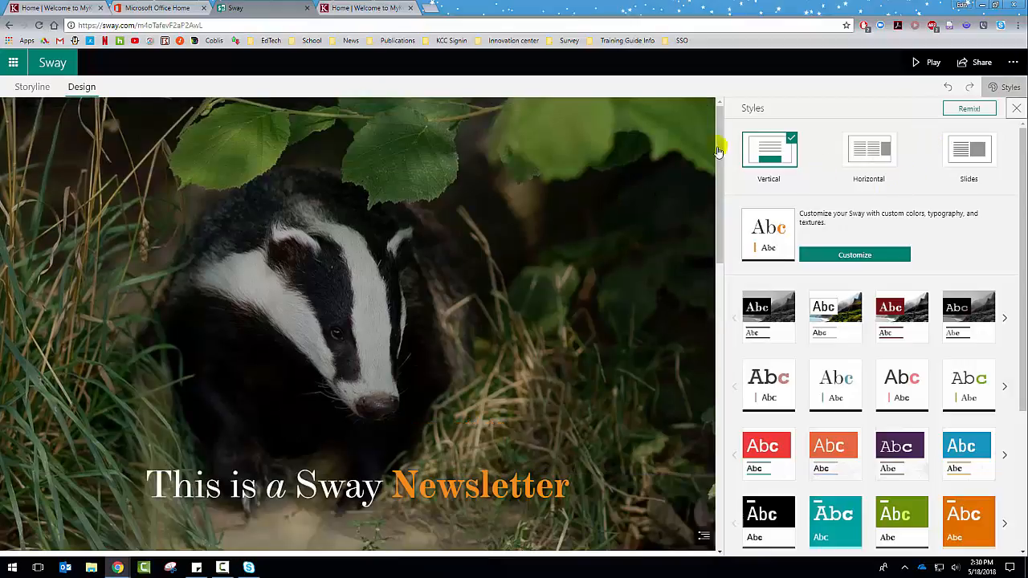
left_click(773, 151)
scroll(588, 245, "down", 2)
scroll(827, 322, "down", 3)
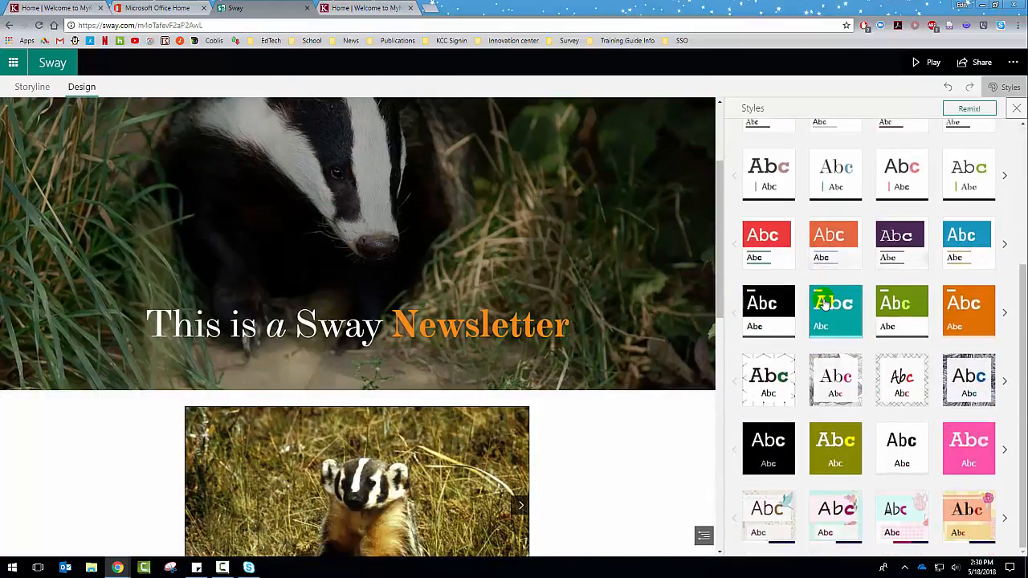
scroll(637, 308, "up", 3)
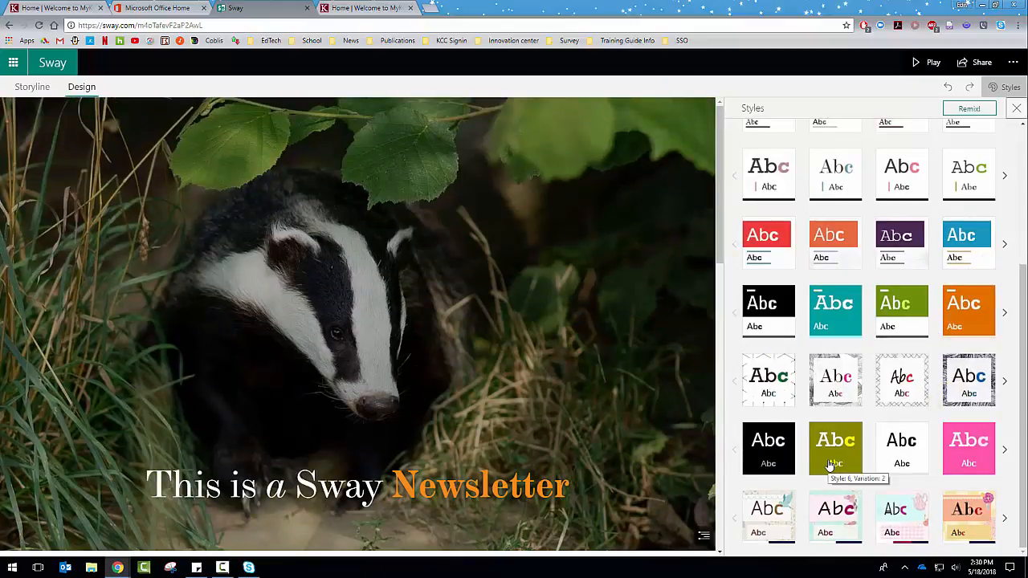
left_click(845, 395)
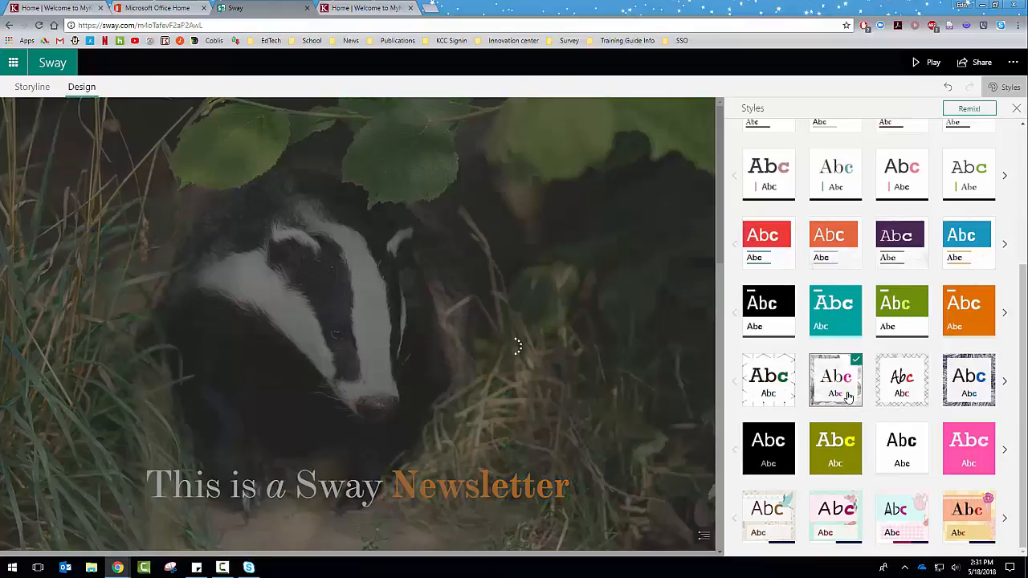
scroll(672, 375, "down", 5)
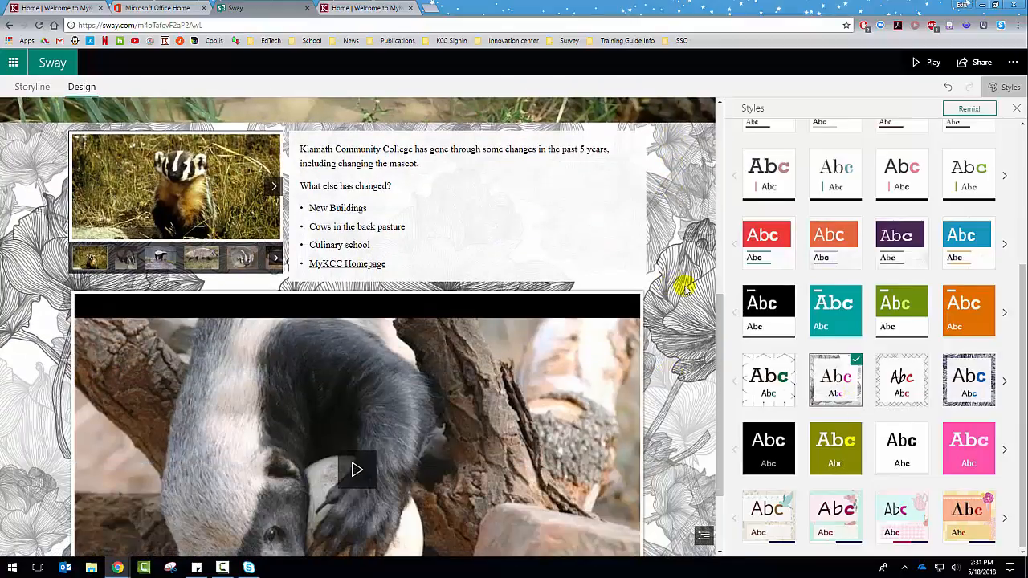
scroll(642, 434, "down", 2)
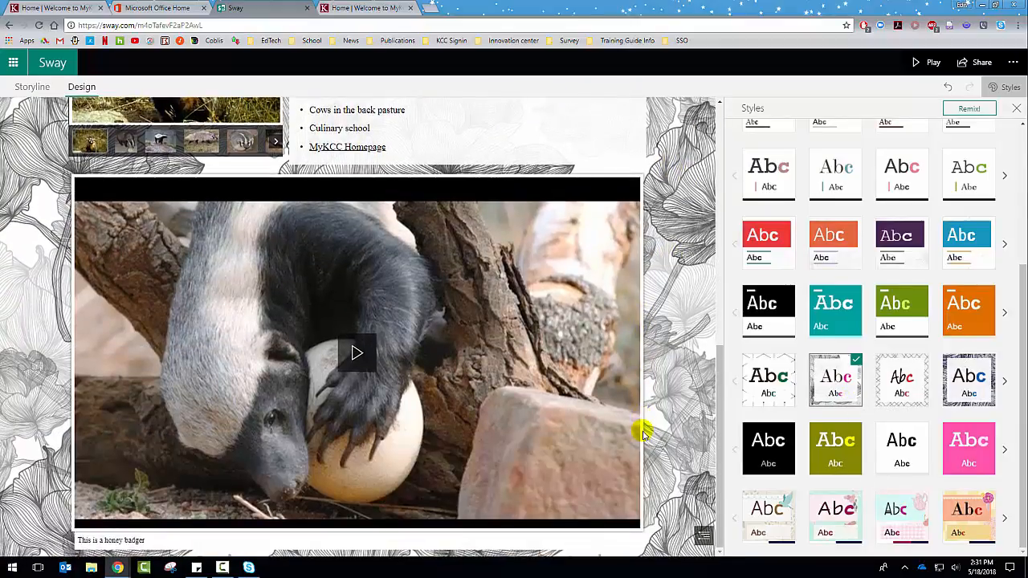
Step: Browse more variations in the textured-border and solid-banner style rows, applying the white speckled-border style with blue lettering and the periwinkle-blue banner style
scroll(804, 385, "up", 4)
scroll(876, 304, "down", 3)
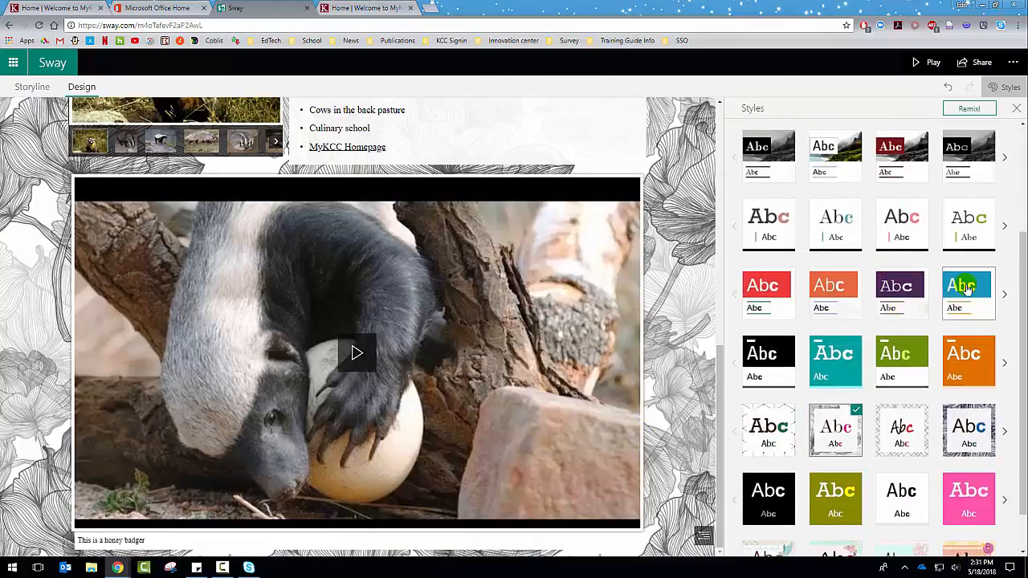
left_click(1004, 430)
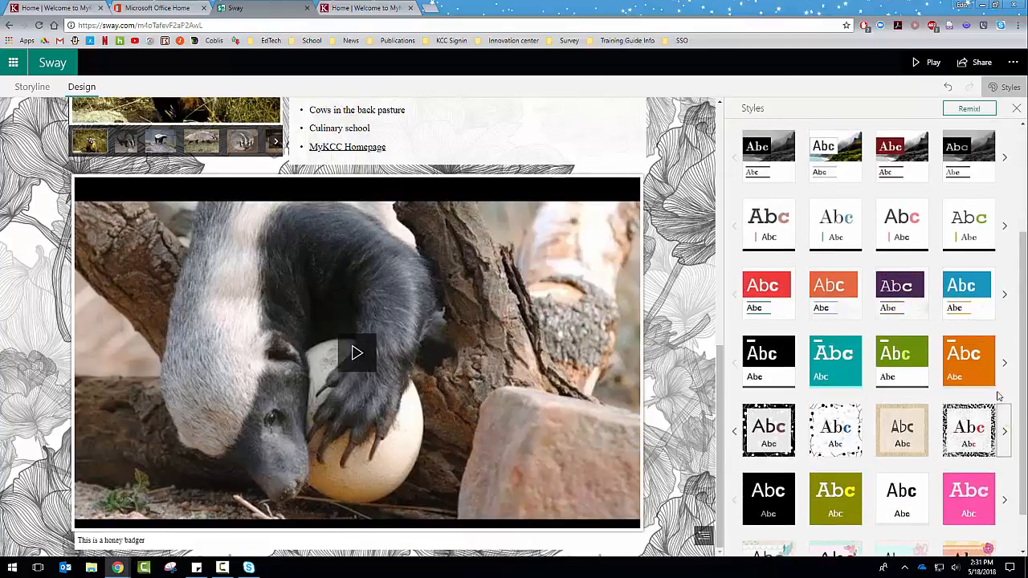
left_click(1004, 362)
left_click(827, 438)
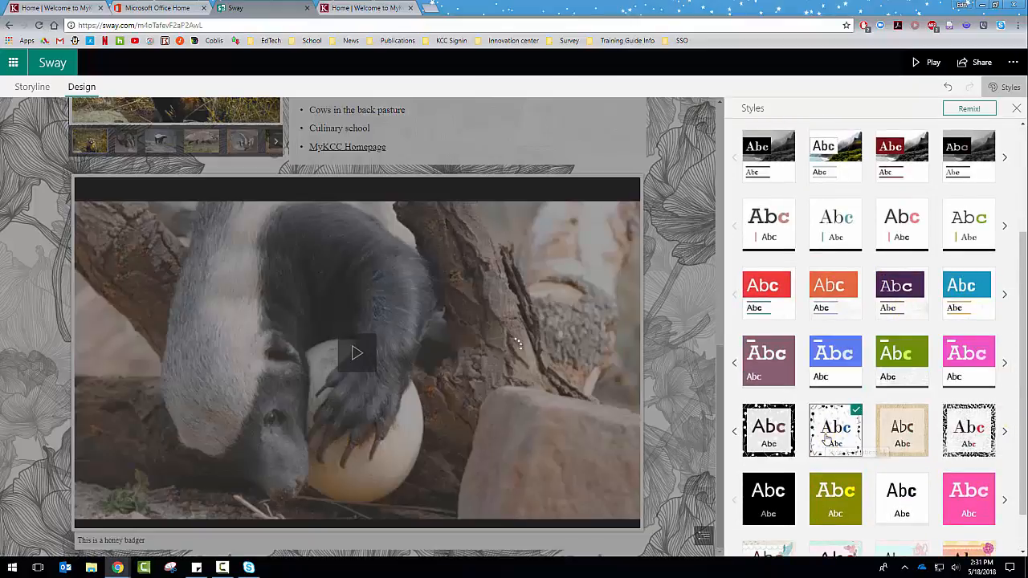
left_click(818, 363)
scroll(814, 283, "up", 2)
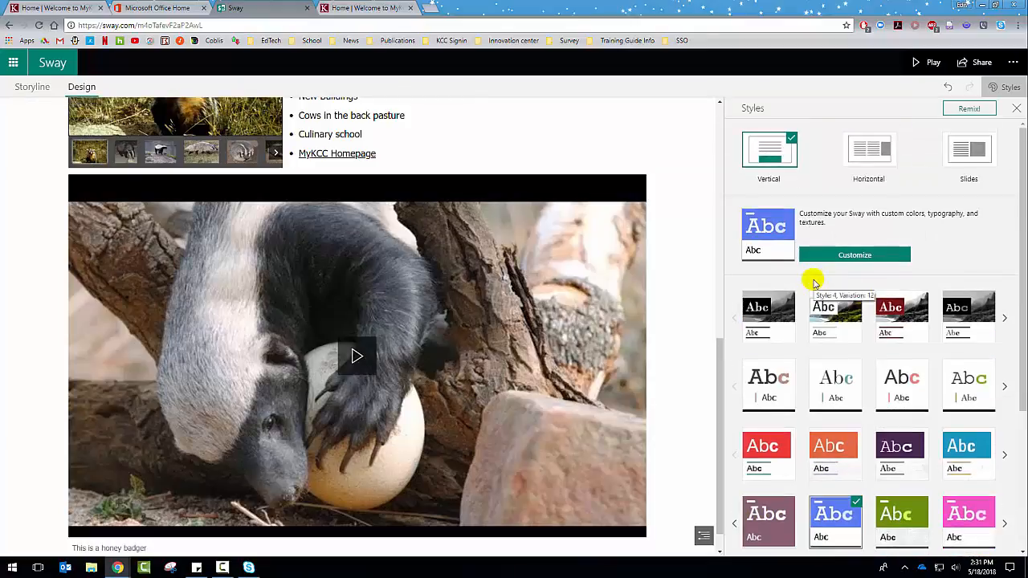
Step: Remix the newsletter's design three times to generate random combinations of layout and style, and look through the style gallery
left_click(974, 115)
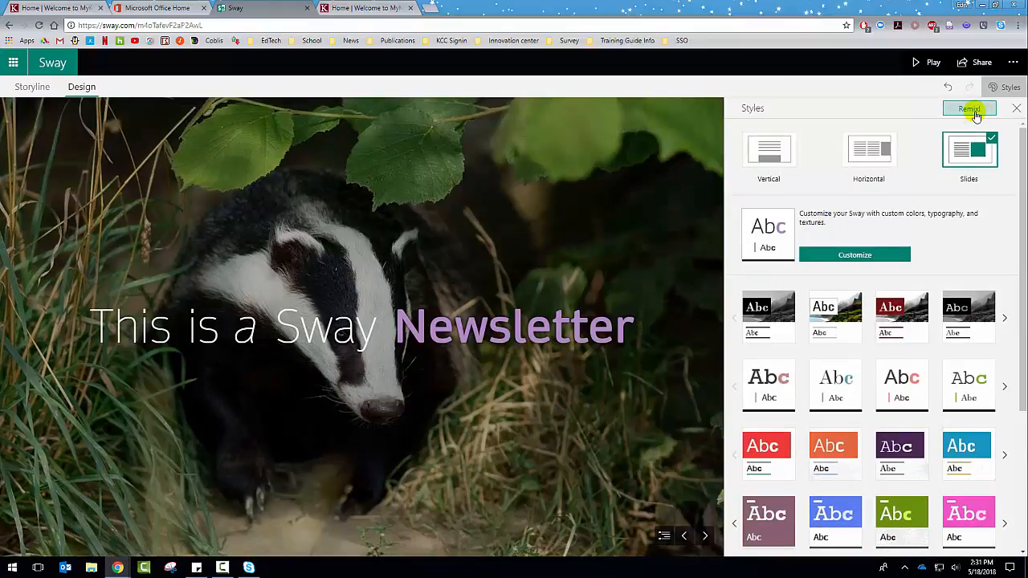
left_click(976, 115)
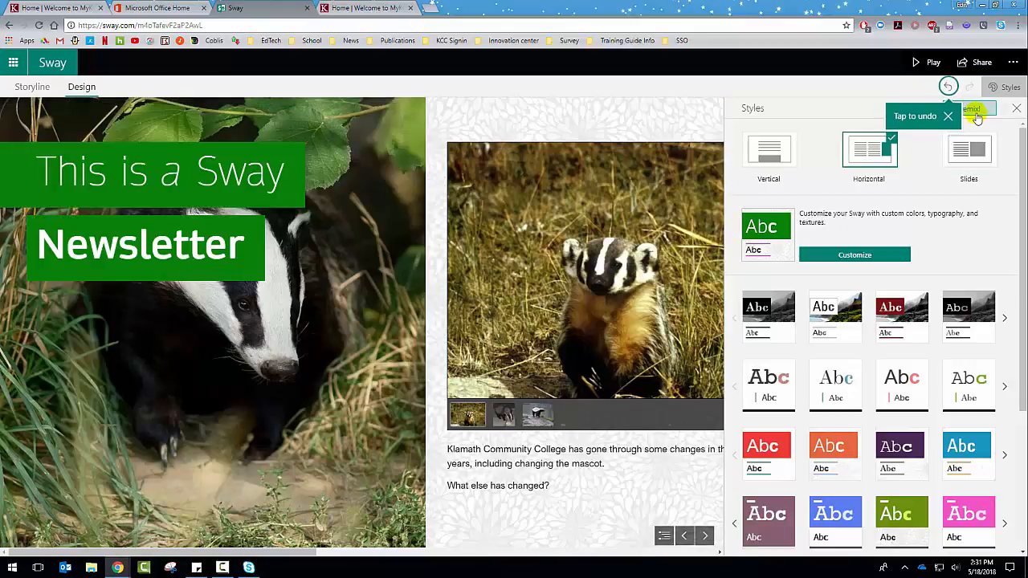
left_click(973, 115)
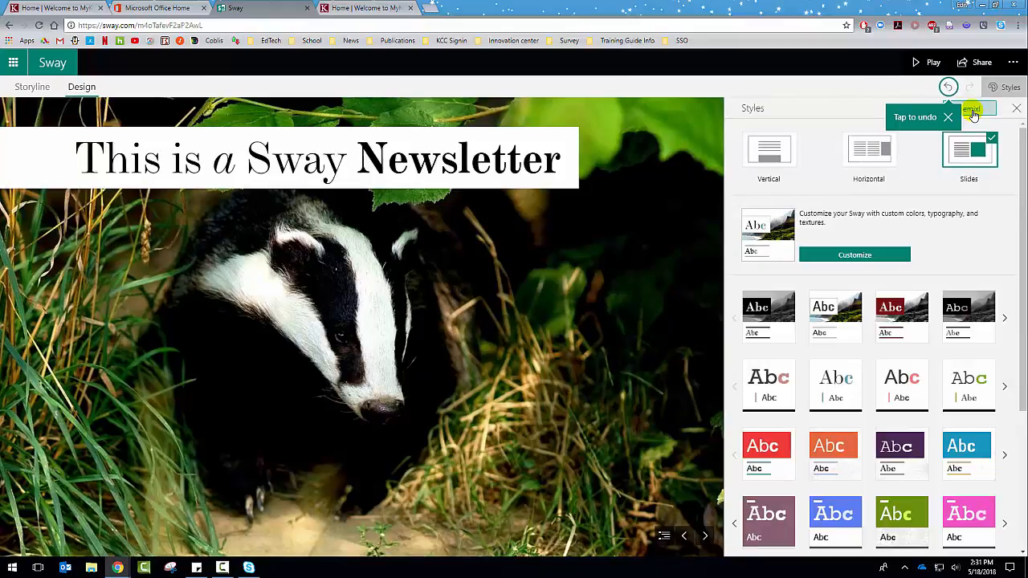
scroll(873, 251, "down", 3)
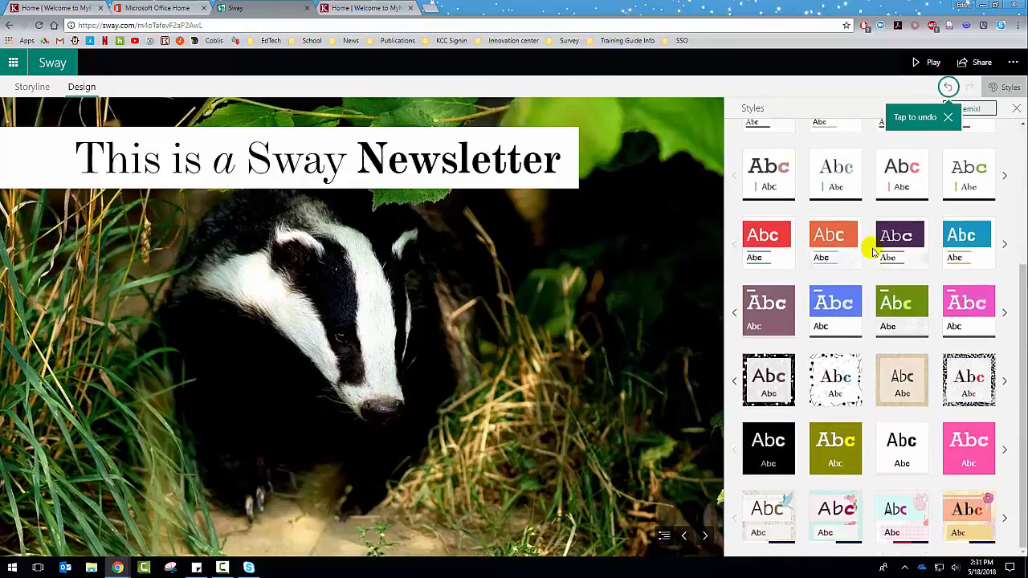